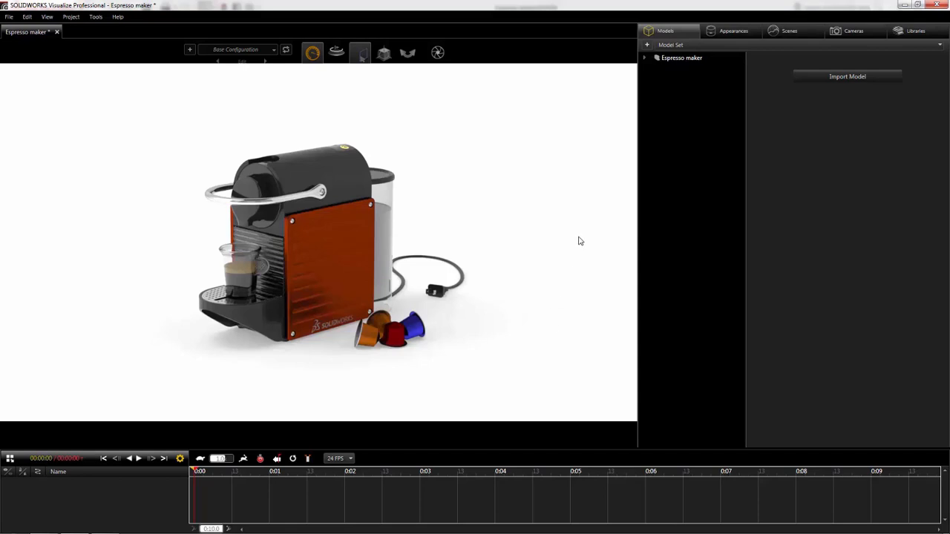
- Create a new group from the first four socket button head cap screws of the espresso maker model
click(646, 57)
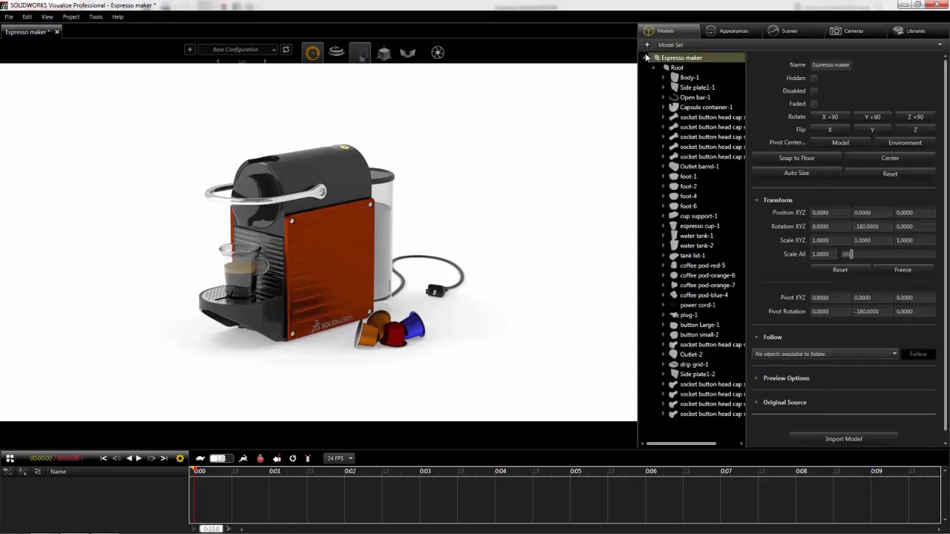
click(690, 118)
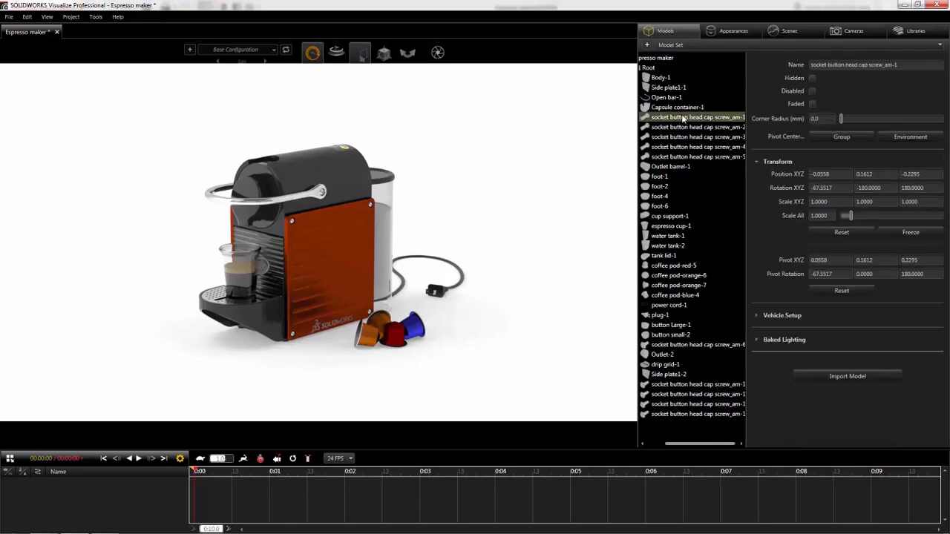
shift+click(684, 147)
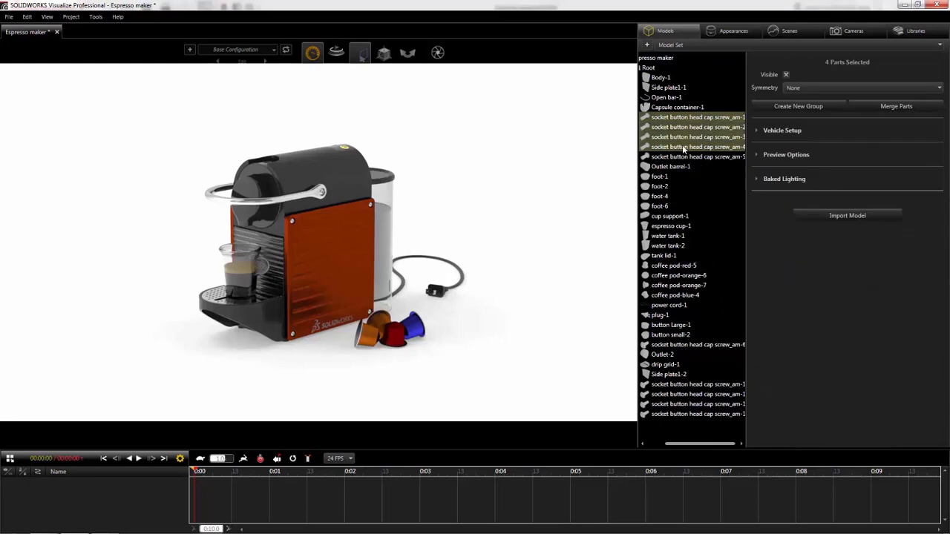
click(777, 108)
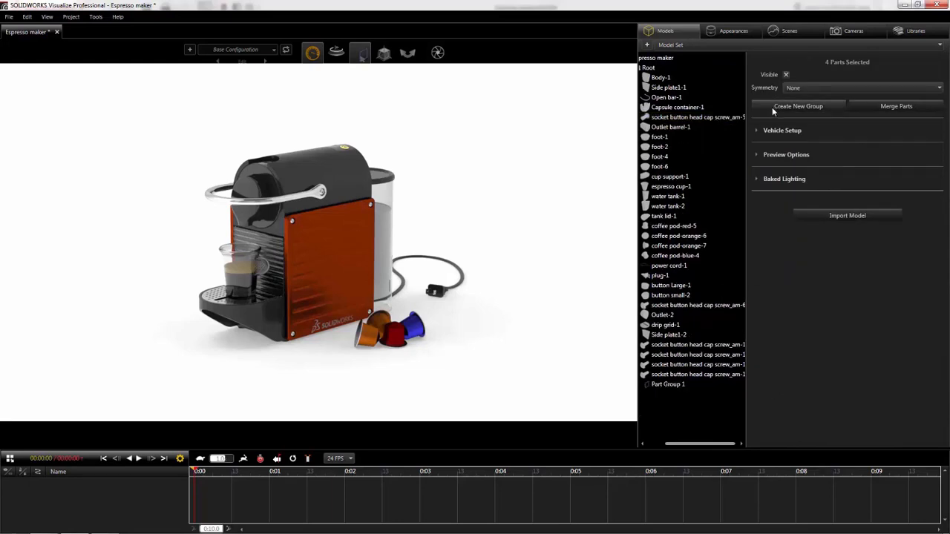
click(551, 216)
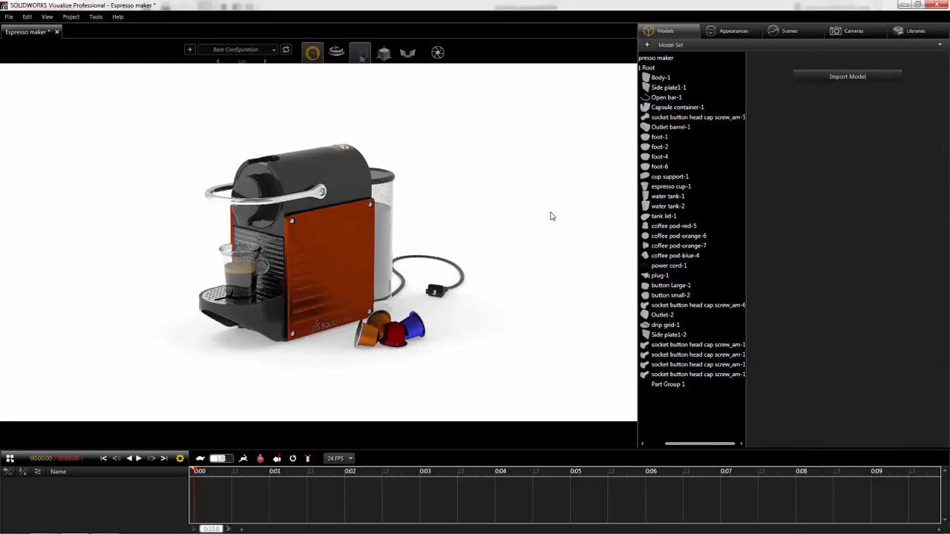
- Merge the two orange side plate parts of the espresso machine into one part
click(351, 252)
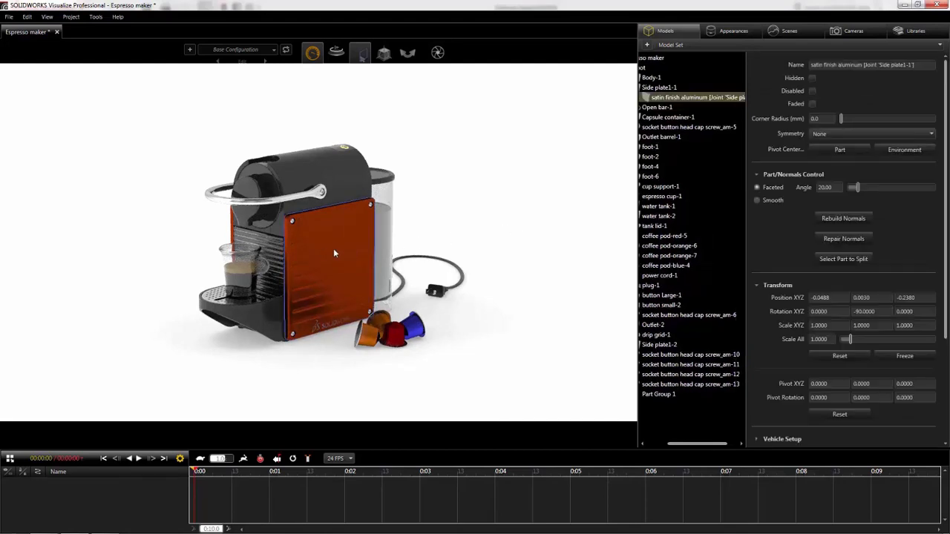
ctrl+click(231, 231)
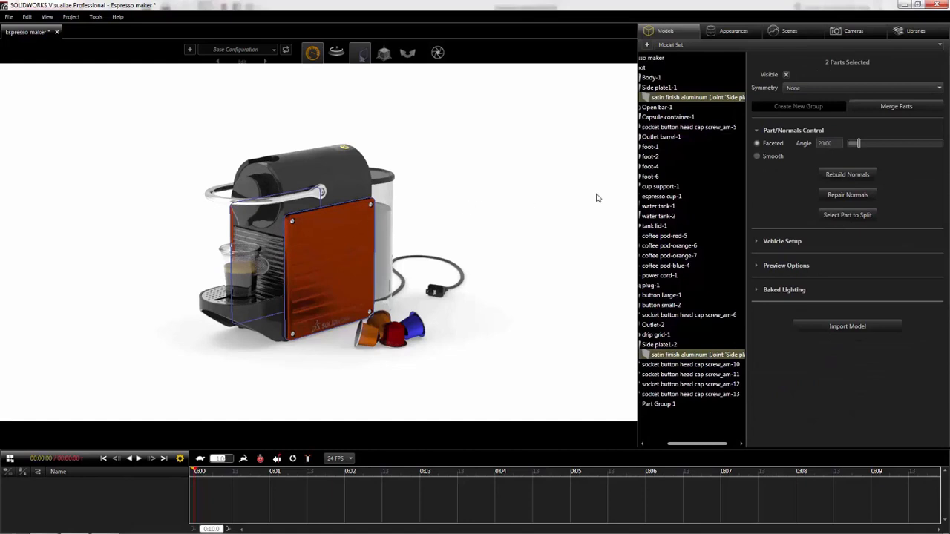
click(880, 111)
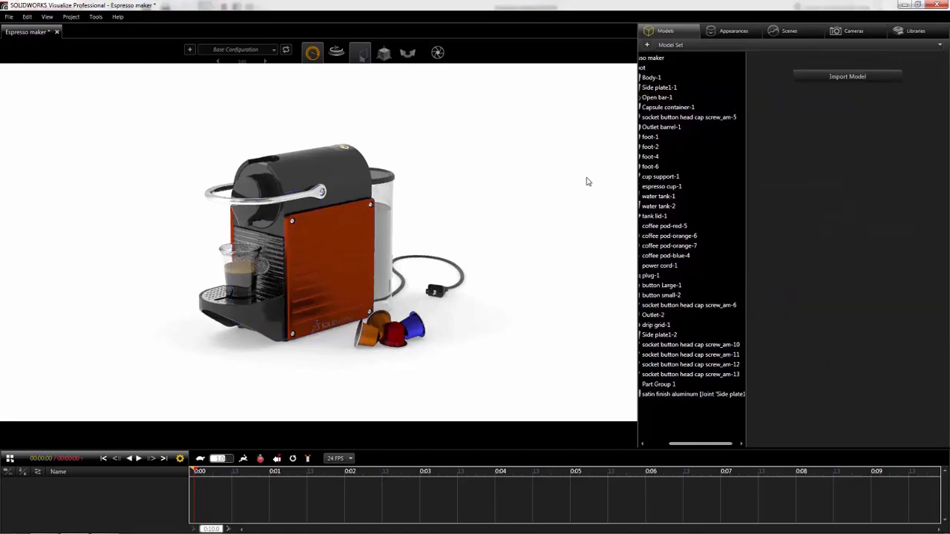
- Open the properties of the satin finish aluminum appearance used on the side plates
click(718, 32)
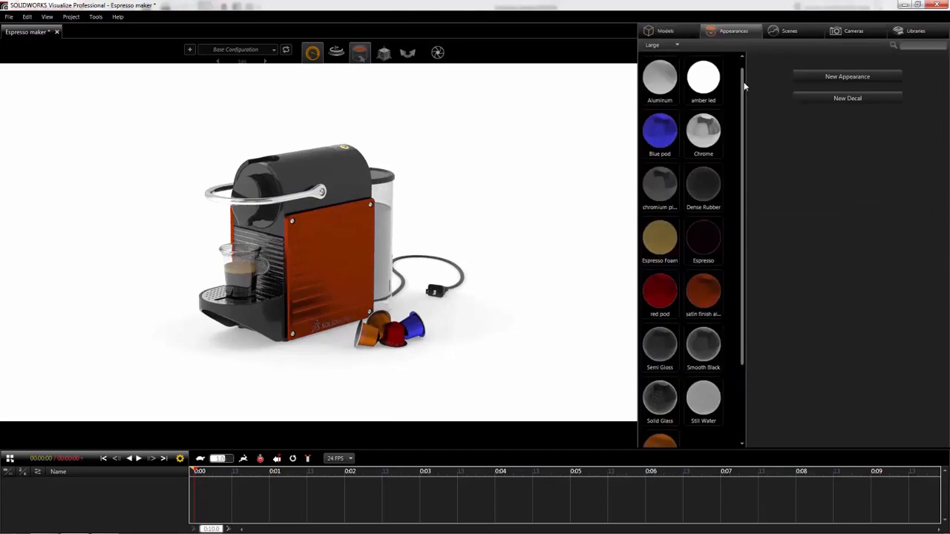
scroll(744, 87, down, 2)
click(711, 226)
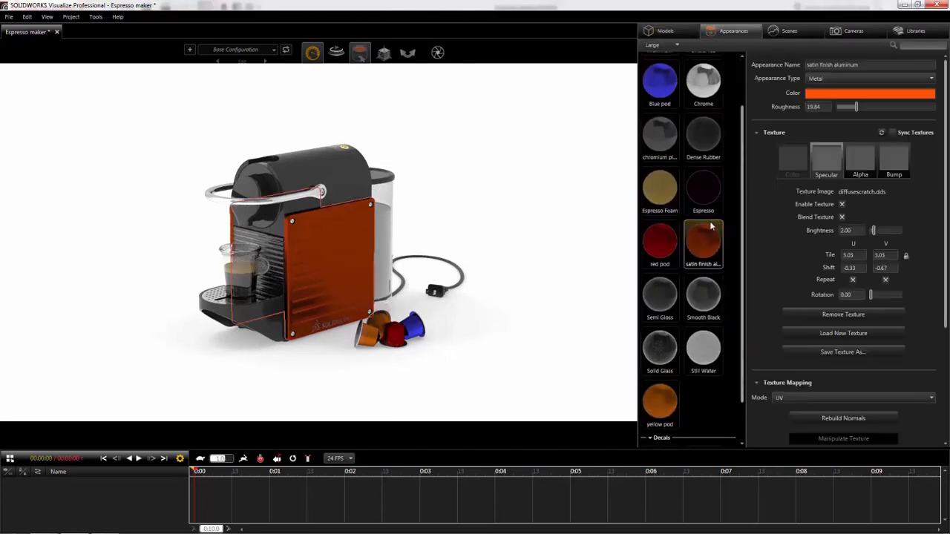
- Try a different hue for the satin finish aluminum color and restore the original orange
click(819, 94)
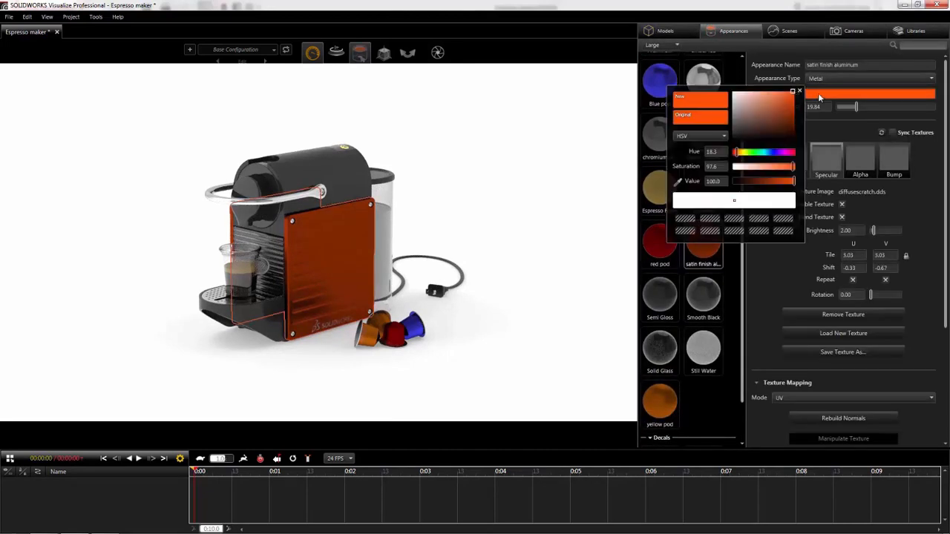
drag(739, 154, 777, 187)
click(709, 117)
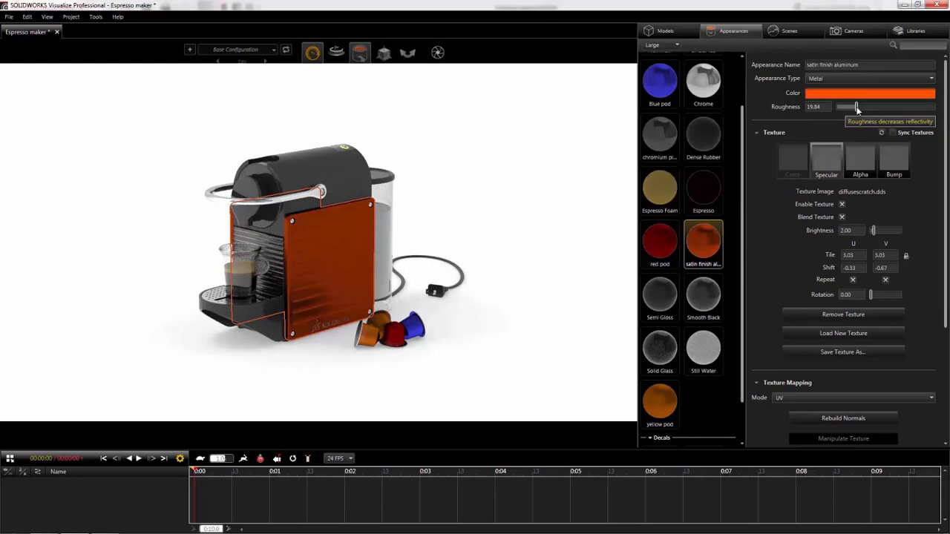
- Try zero roughness on the satin finish aluminum appearance and set the roughness to about 10
drag(854, 106, 836, 107)
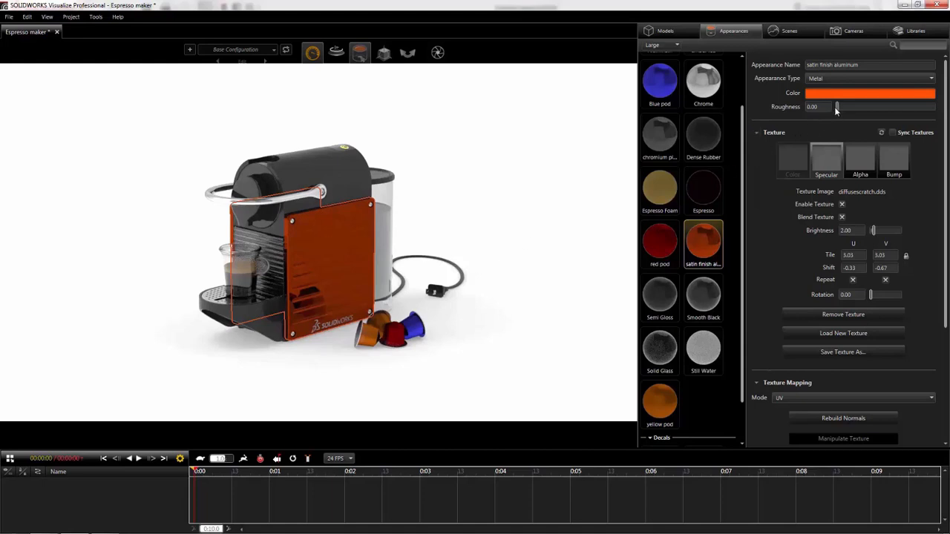
mouse_move(837, 106)
mouse_down()
mouse_move(893, 109)
mouse_move(846, 111)
mouse_up()
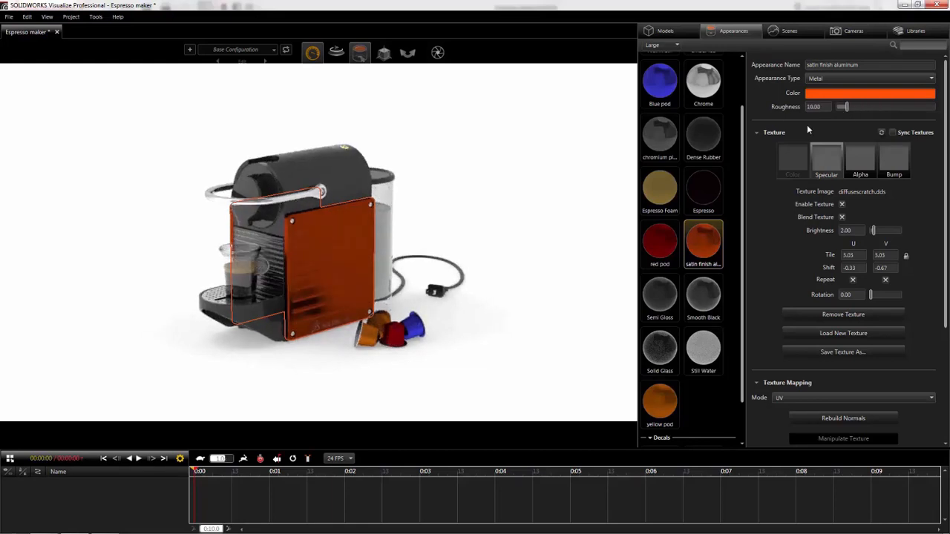
click(488, 153)
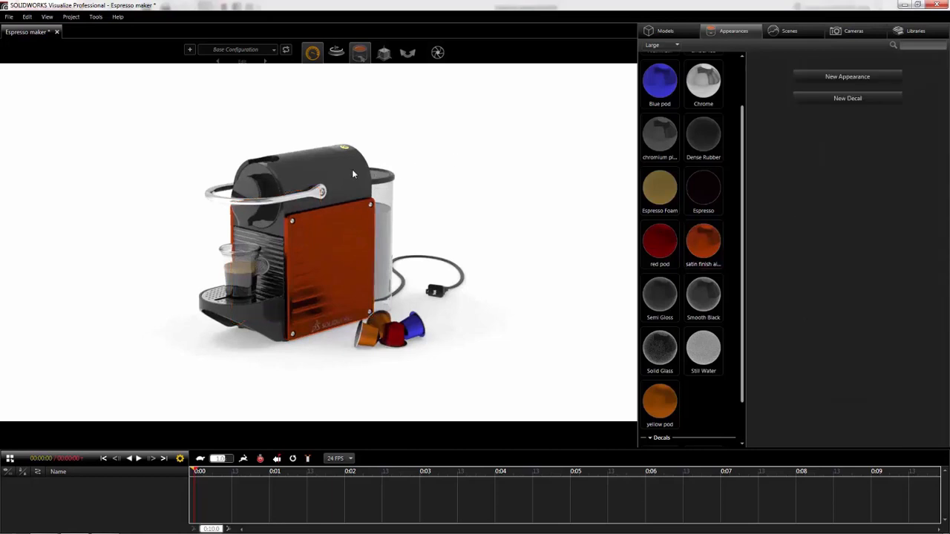
- Apply the Ultra Gloss plastic from the appearance library to the machine's upper body and replace it with the Molded plastic
double_click(317, 169)
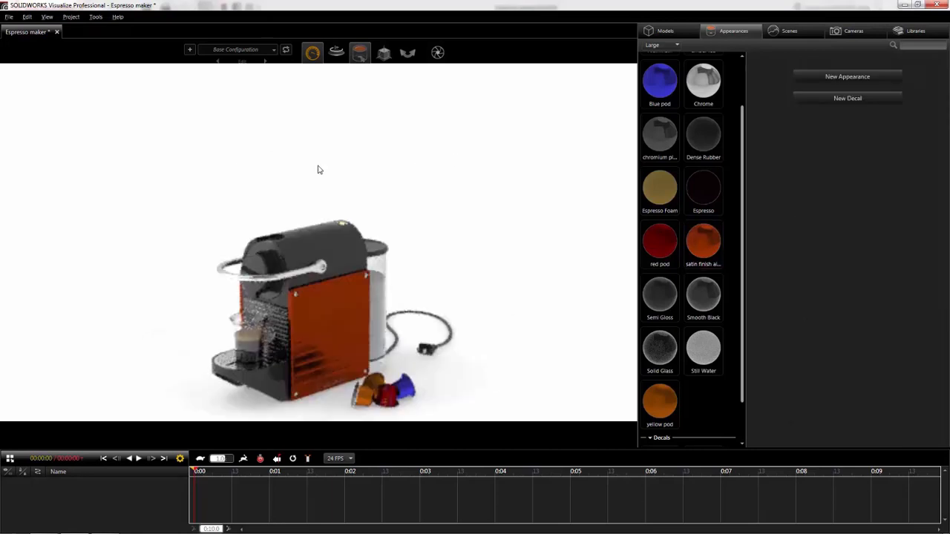
right_drag(331, 303, 280, 143)
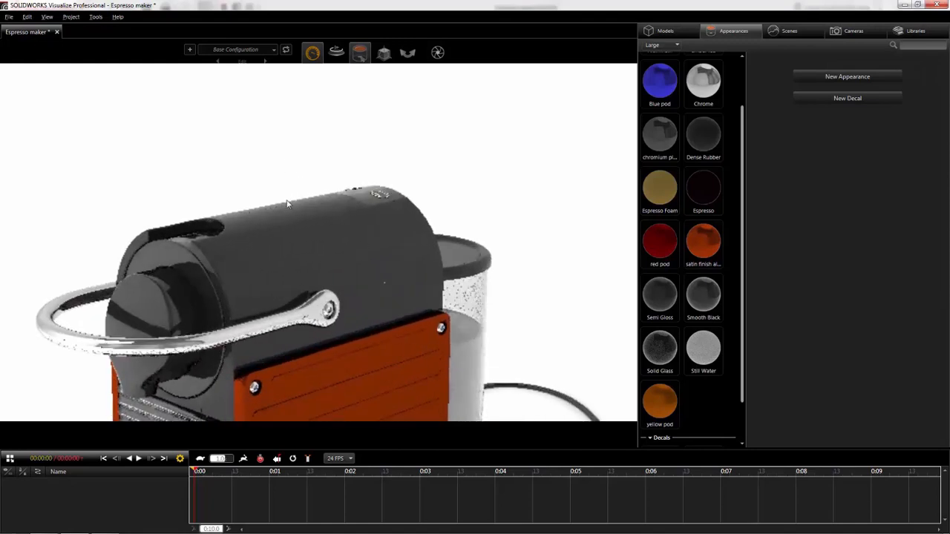
middle_drag(293, 231, 304, 202)
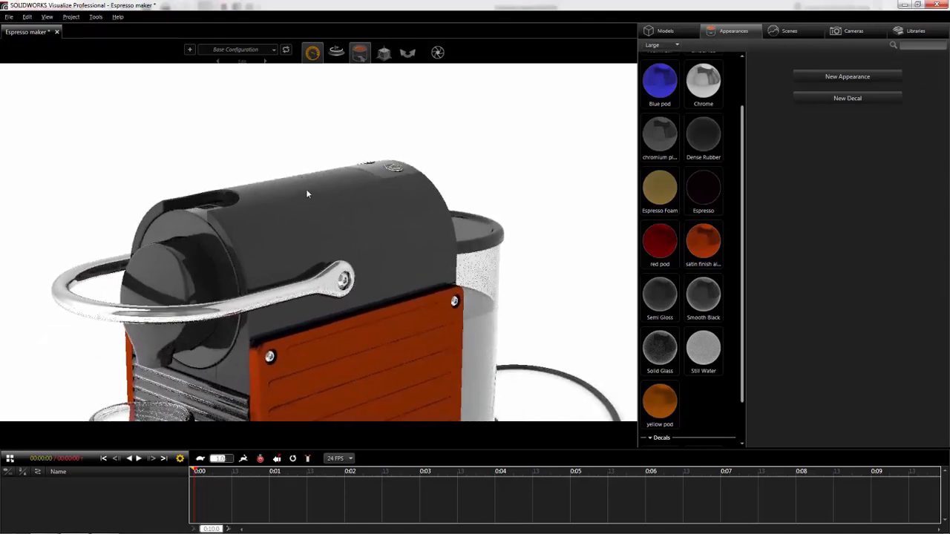
click(897, 32)
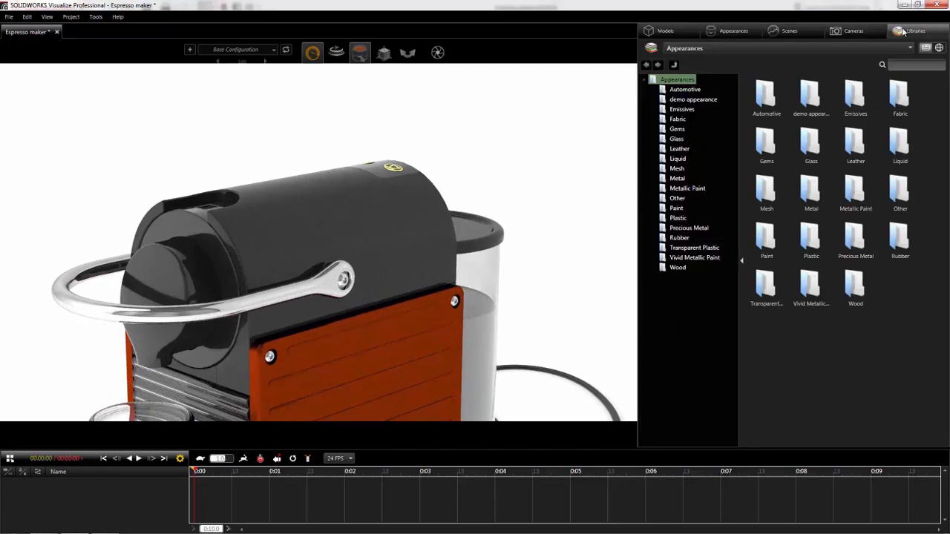
click(678, 218)
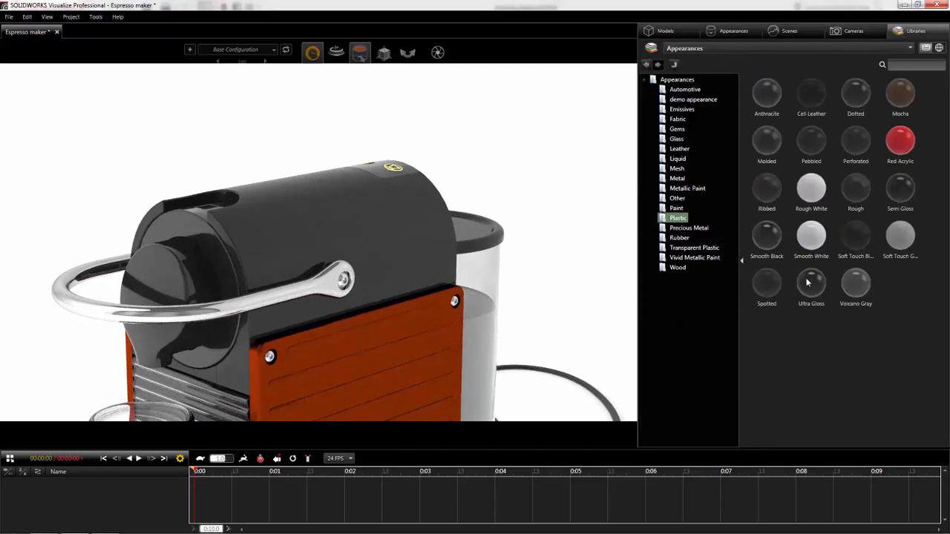
drag(811, 288, 361, 216)
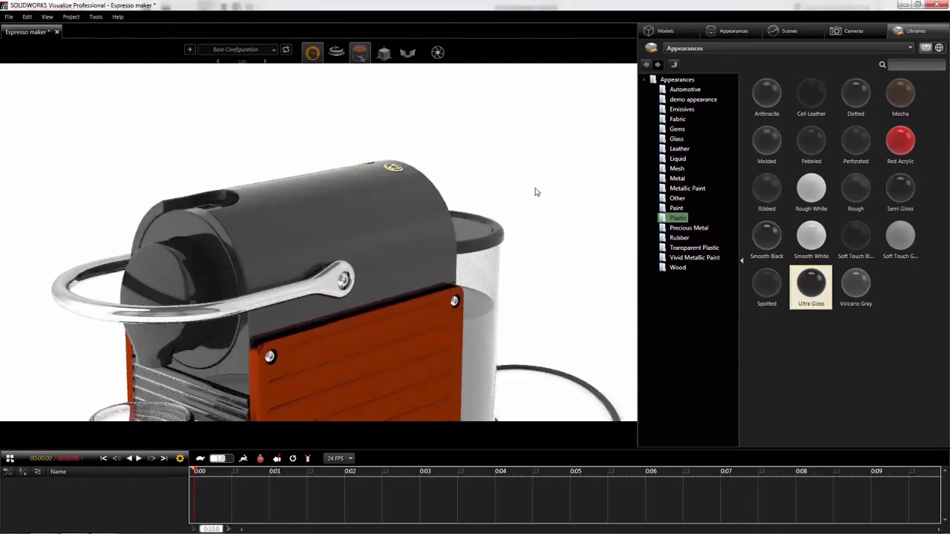
drag(764, 144, 394, 215)
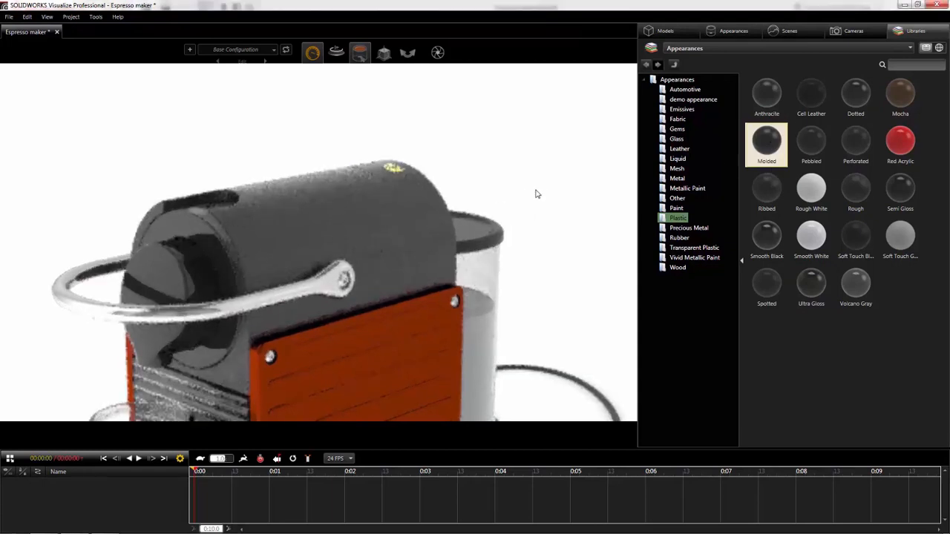
- Turn off Invert Bump for the Molded appearance's bump texture, try a bump strength of 7.86 and set it to 1.00
click(724, 32)
drag(744, 113, 741, 160)
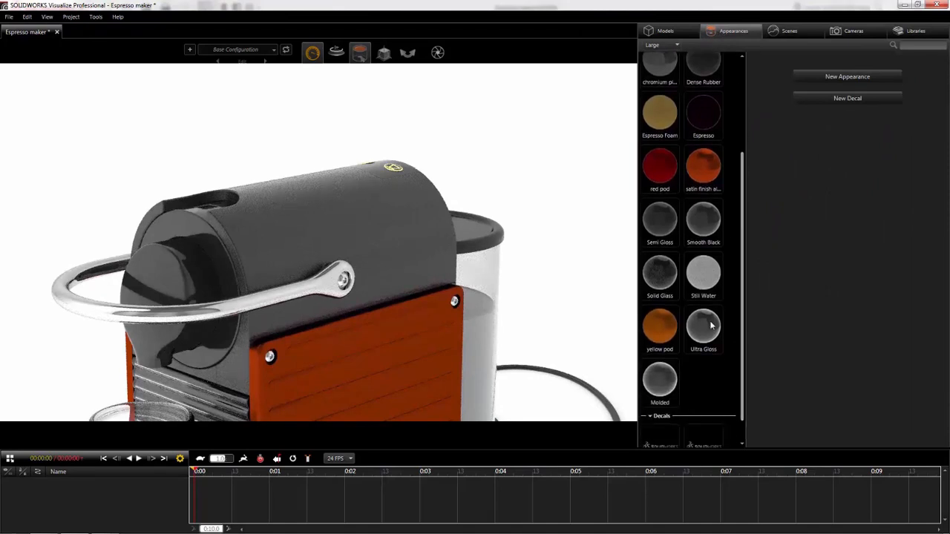
click(660, 380)
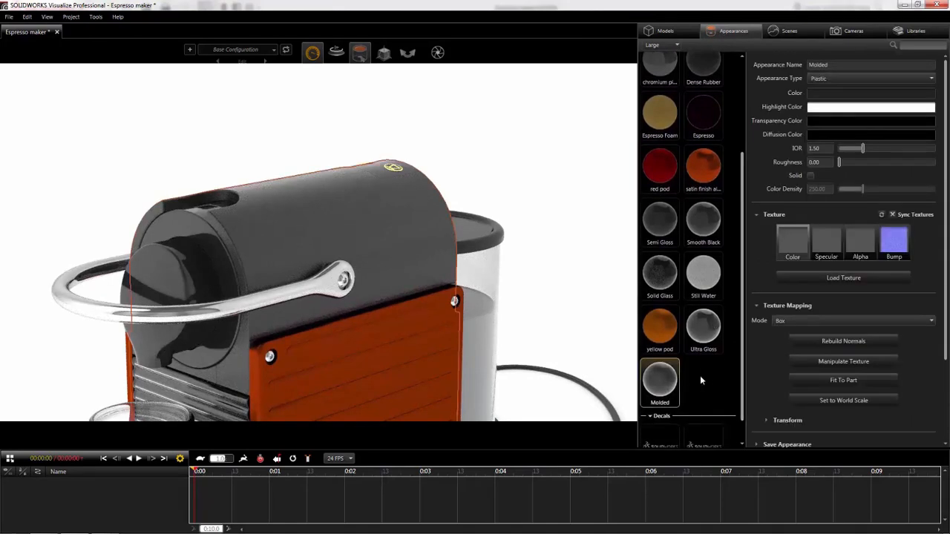
click(895, 247)
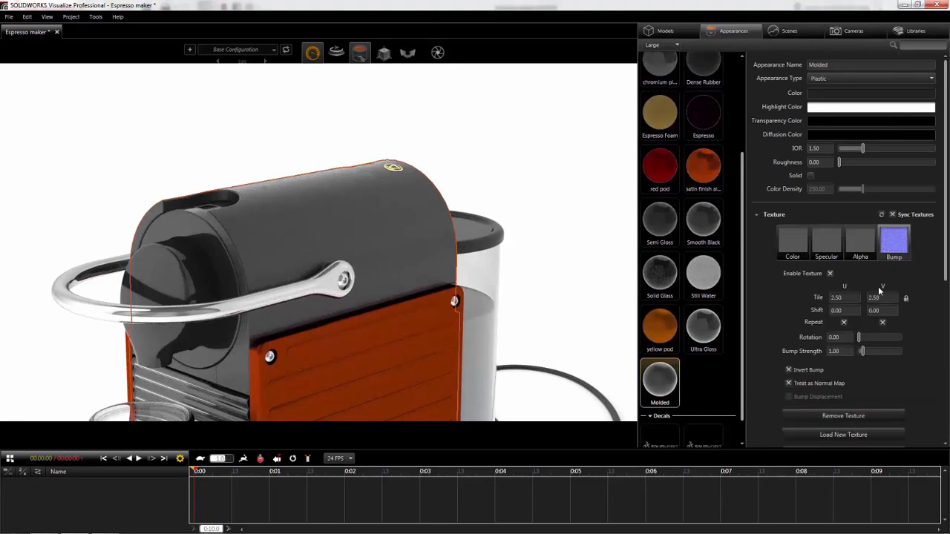
drag(861, 351, 892, 350)
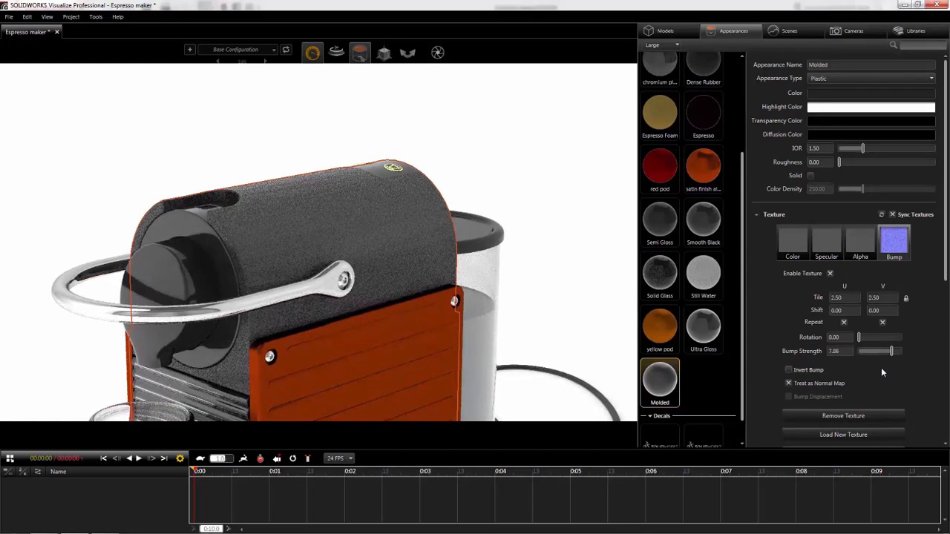
click(837, 351)
key(Return)
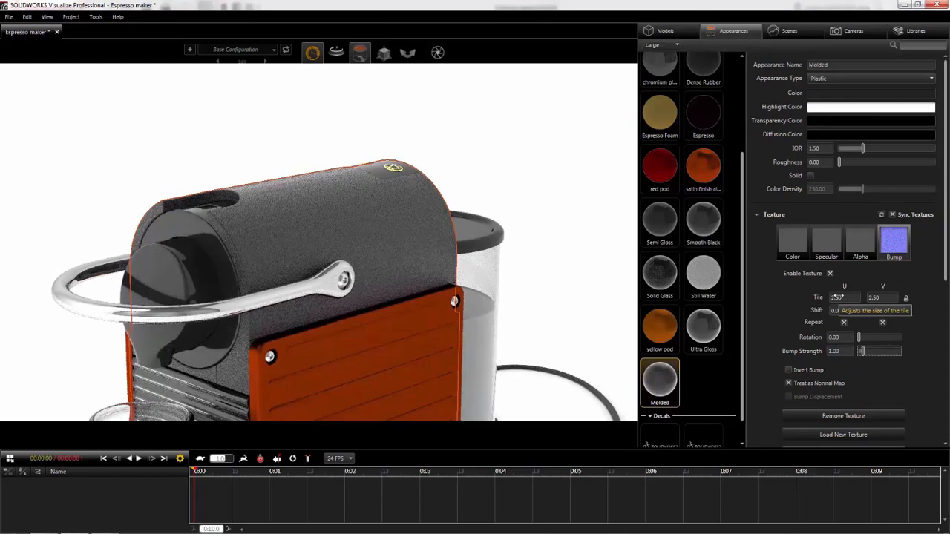
- Set the Molded bump texture's tile to 5.00 in both U and V
text(0.81)
key(Return)
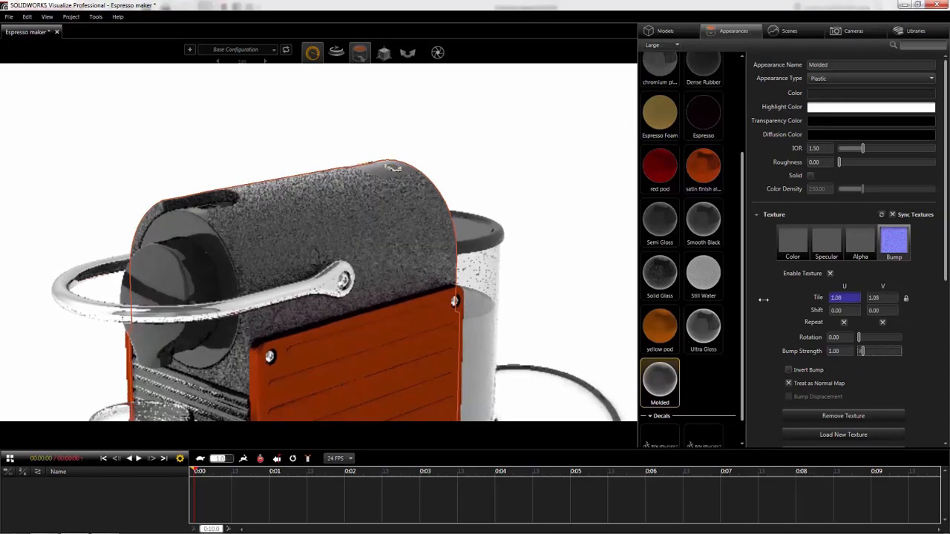
click(808, 298)
text(5)
key(Tab)
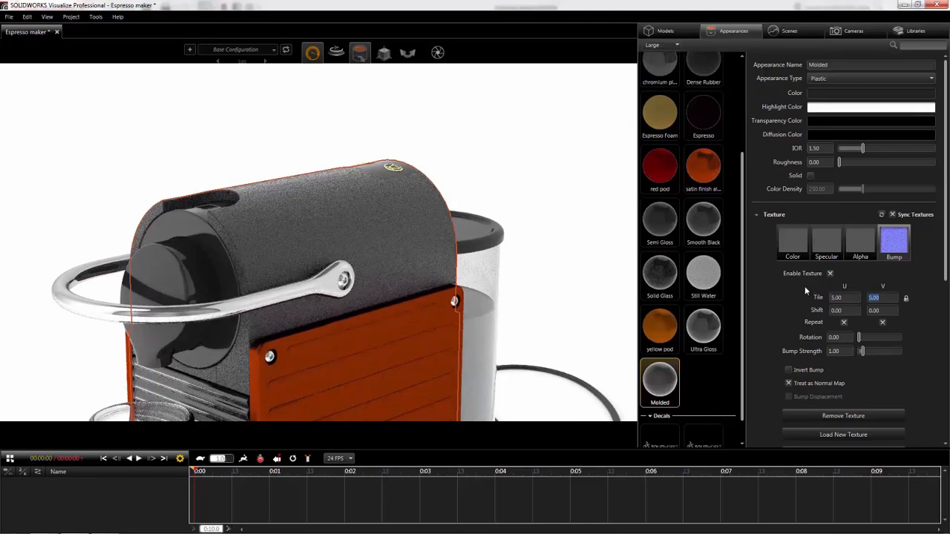
- Set the Molded bump texture's bump strength to 0.5 and deselect the appearance
double_click(831, 351)
text(0.5)
key(Tab)
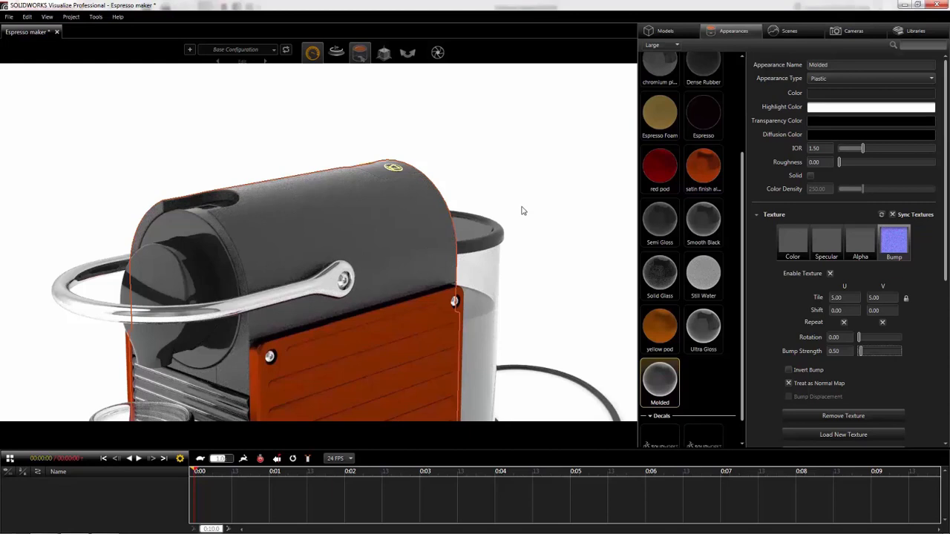
click(522, 208)
- Add a new configuration with the whole machine in view and name it Orange
alt+right_drag(524, 219, 532, 288)
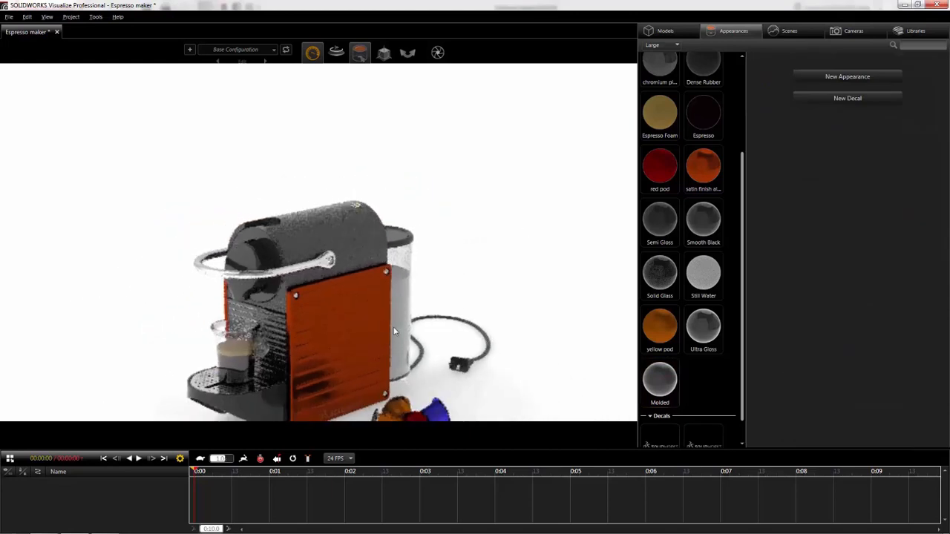
middle_drag(356, 356, 362, 285)
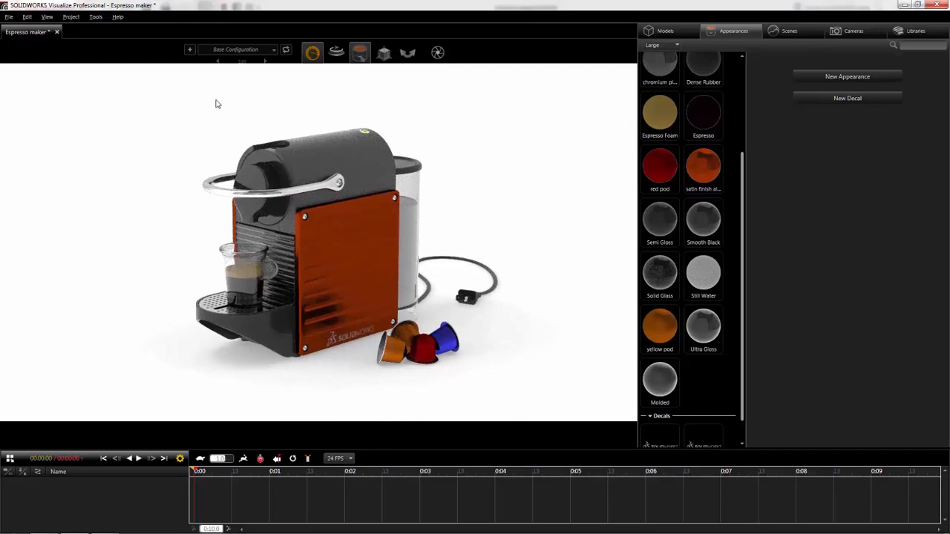
click(188, 52)
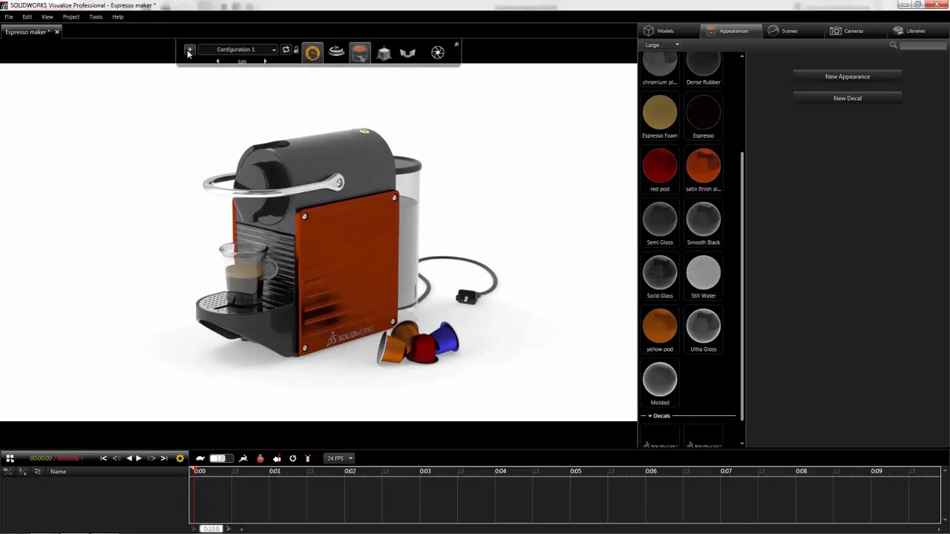
click(243, 61)
triple_click(251, 86)
text(Orange)
key(Return)
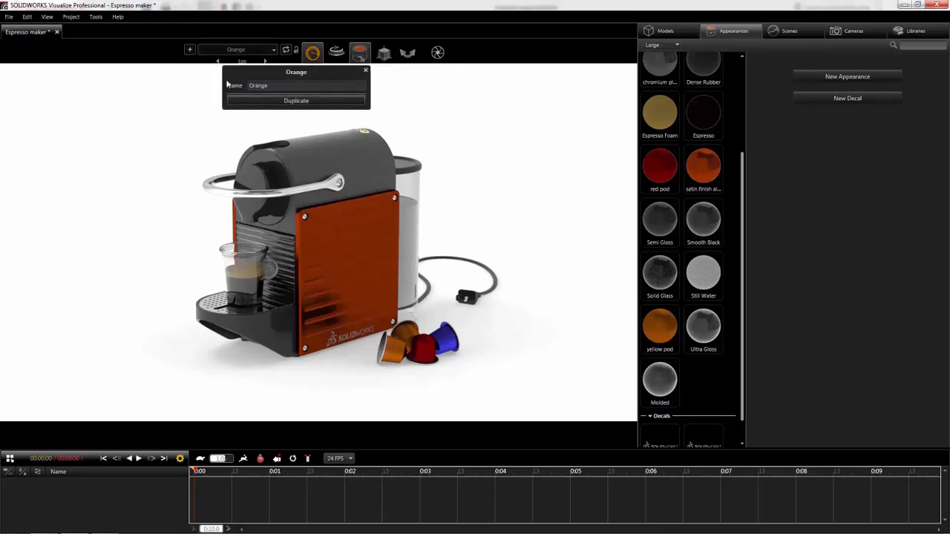
click(365, 71)
- Add a new configuration and name it Green
click(189, 50)
click(242, 62)
triple_click(244, 86)
text(Green)
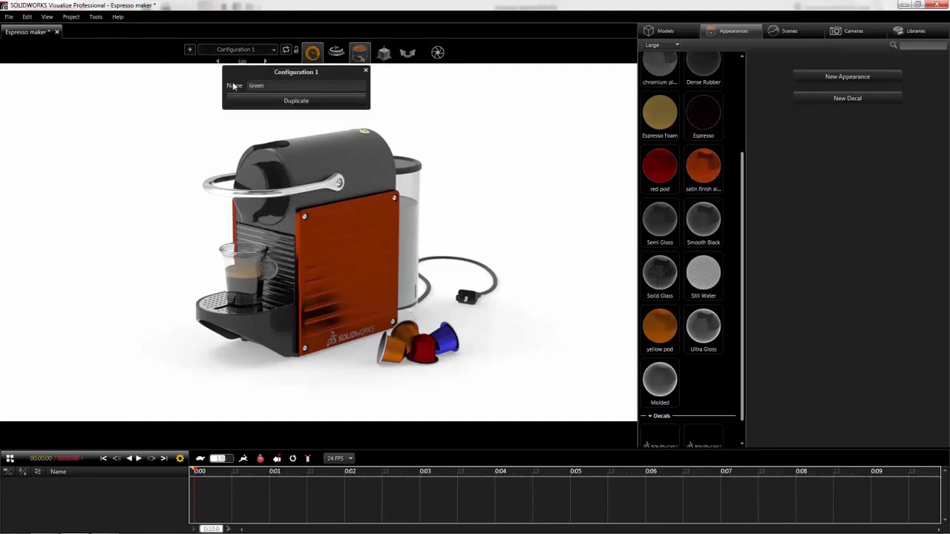
key(Return)
click(364, 71)
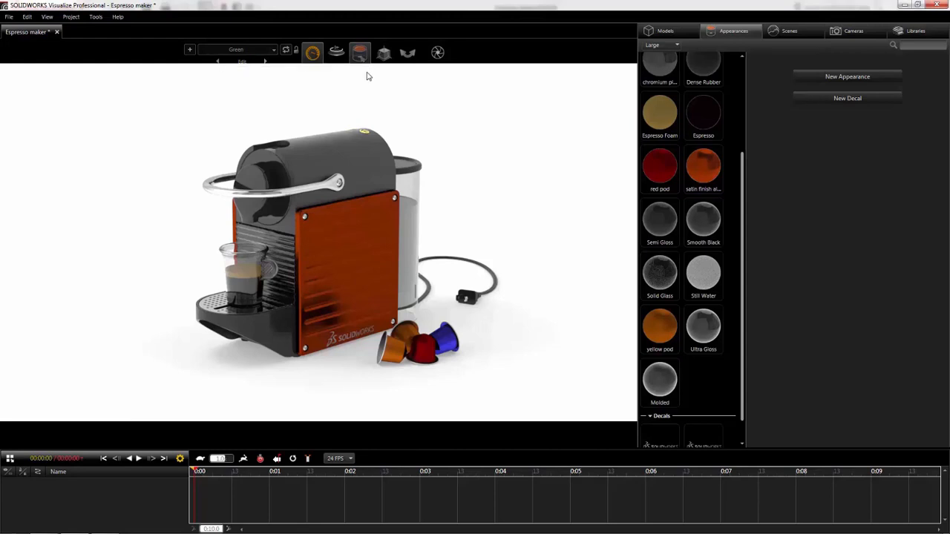
- Duplicate the orange satin finish aluminum appearance and set the copy's color to hue 180, saturation 90 and value 70
click(702, 167)
key(ctrl+c)
key(ctrl+v)
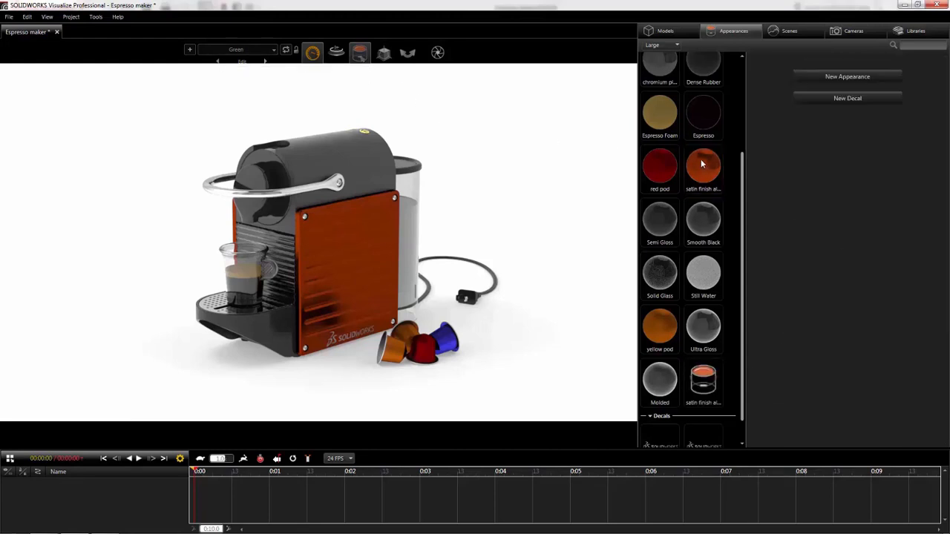
click(707, 384)
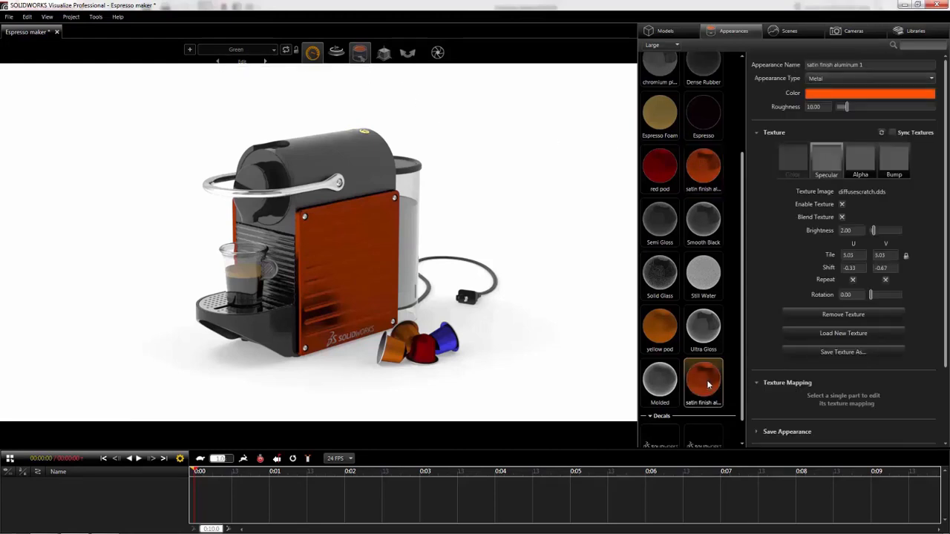
click(819, 98)
text(180)
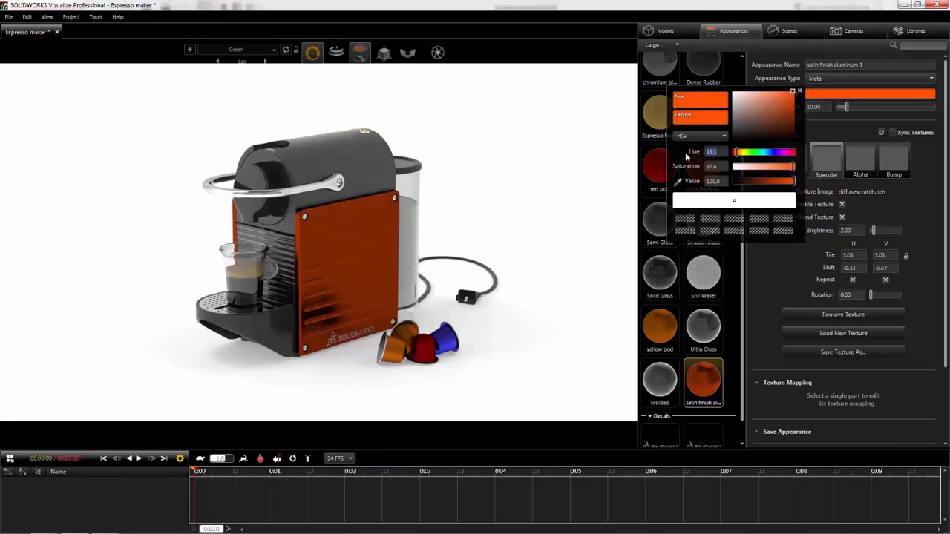
key(Tab)
text(90)
key(Tab)
text(70)
key(Return)
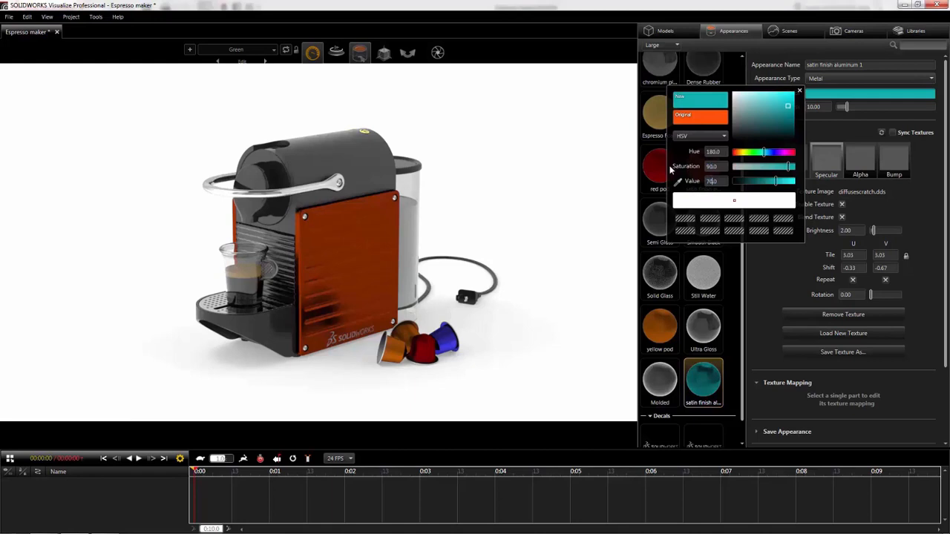
- Apply the teal satin finish aluminum copy to the machine's side panel and set that appearance in the current Green configuration
drag(704, 380, 343, 265)
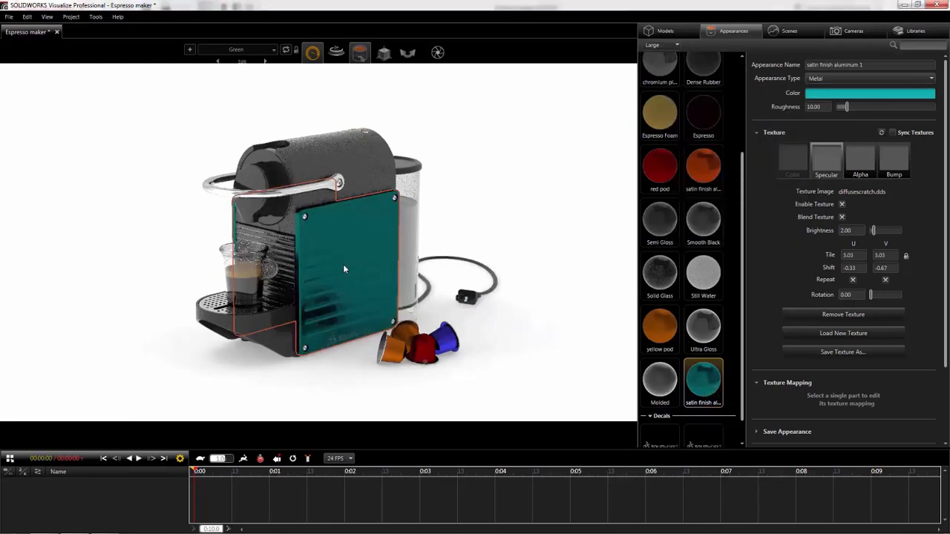
right_click(706, 379)
mouse_move(711, 373)
click(627, 374)
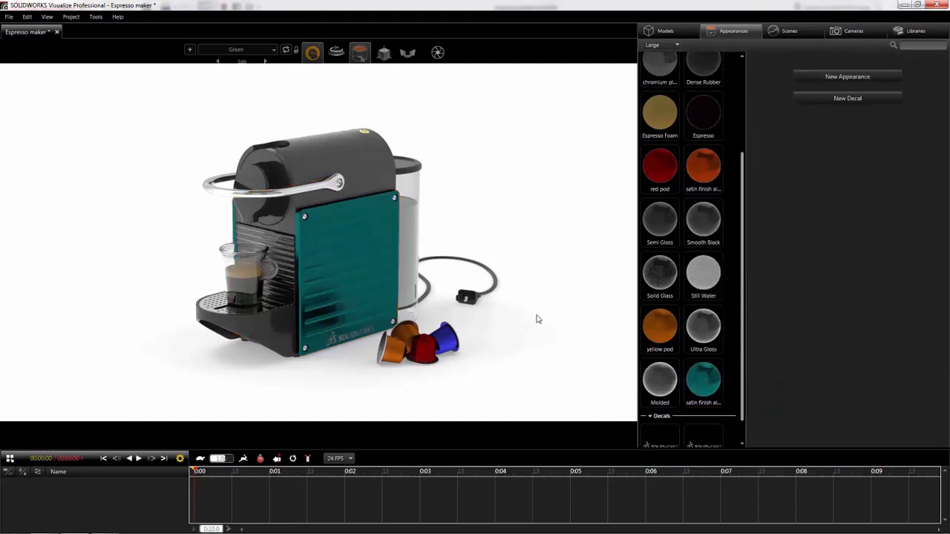
- Add another configuration and name it Charcoal
click(190, 49)
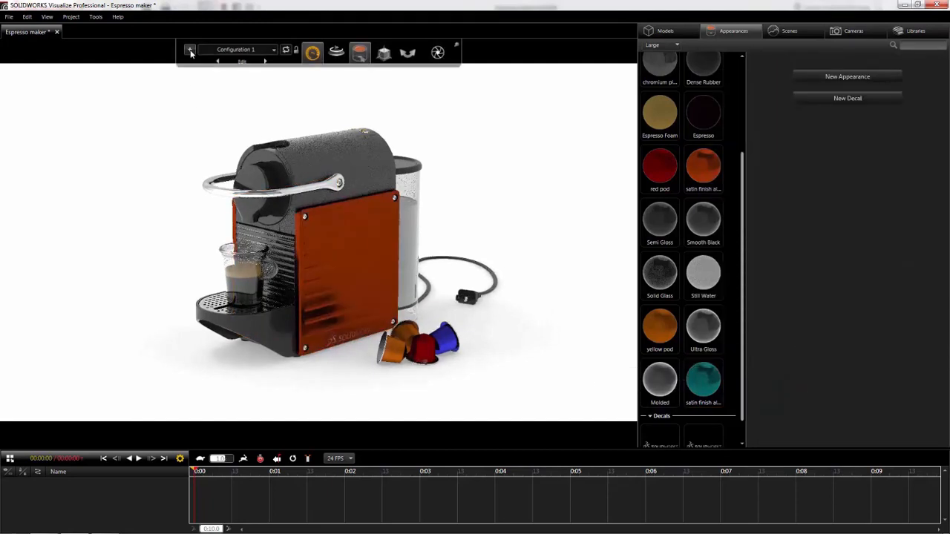
click(242, 62)
drag(288, 86, 232, 84)
text(coal)
click(365, 69)
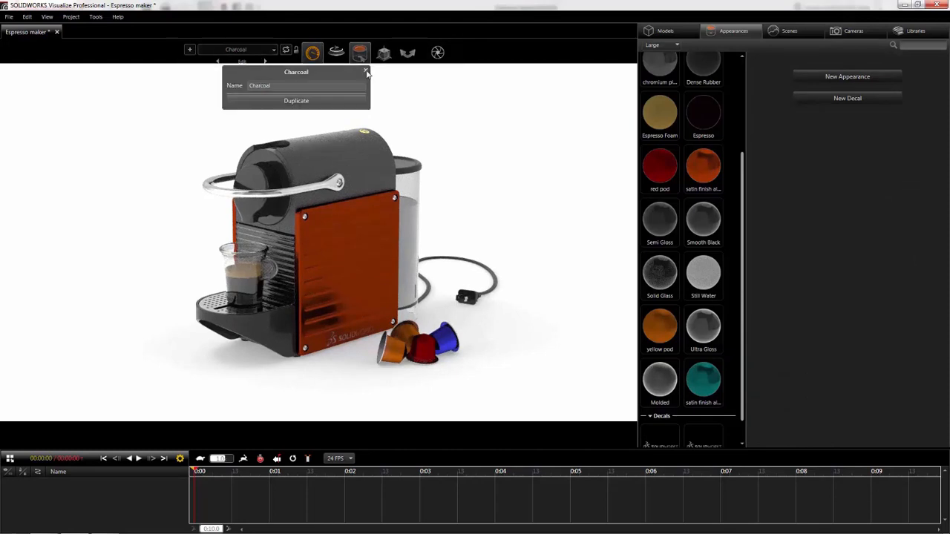
- Duplicate the orange satin finish aluminum appearance again and make the copy dark gray, with saturation 0 and value about 37
click(705, 175)
key(ctrl+c)
key(ctrl+v)
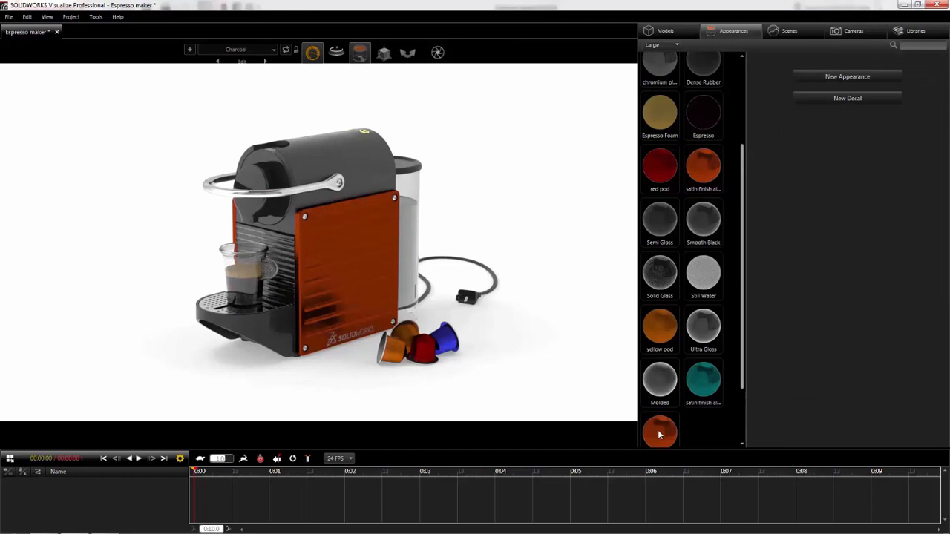
click(658, 430)
click(817, 94)
drag(765, 106, 720, 128)
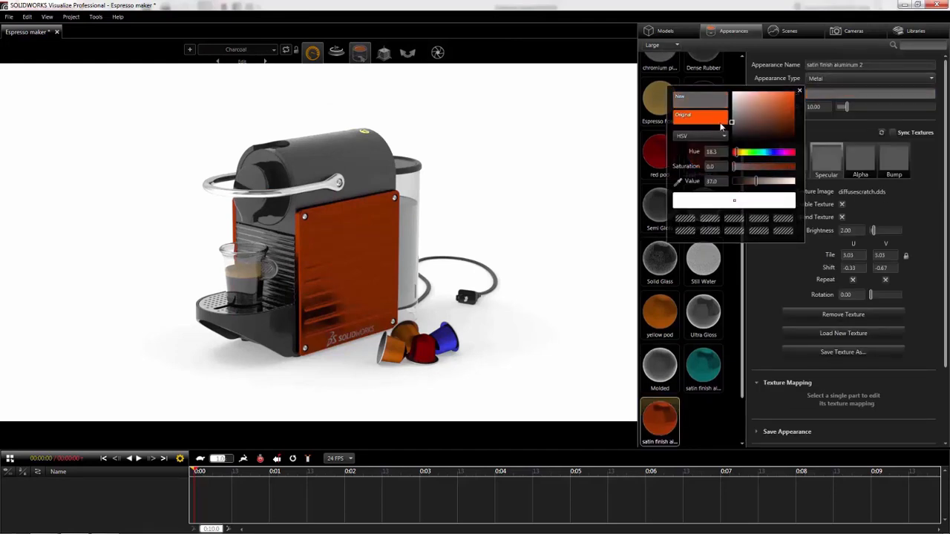
click(800, 91)
- Apply the dark gray satin finish aluminum copy to the side panel and set that appearance in the current Charcoal configuration
drag(665, 417, 331, 270)
right_click(656, 418)
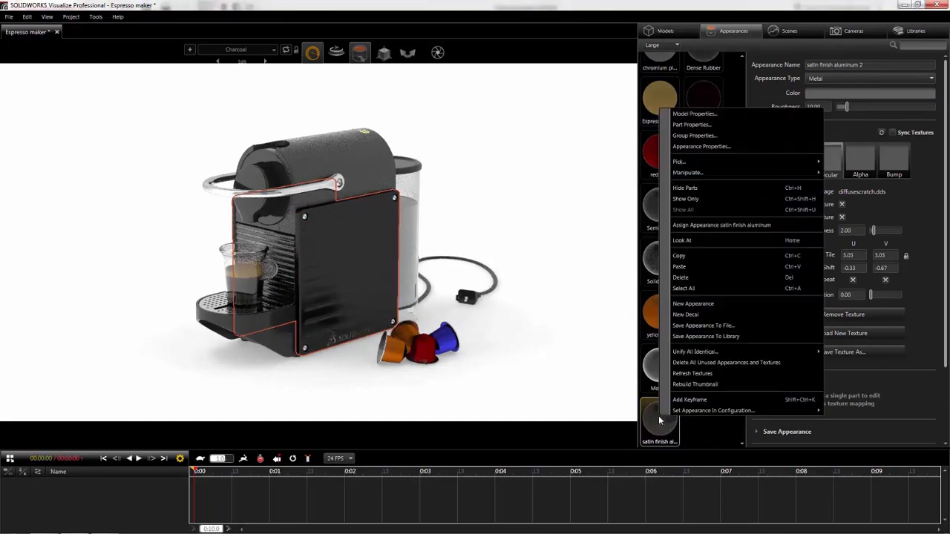
mouse_move(678, 411)
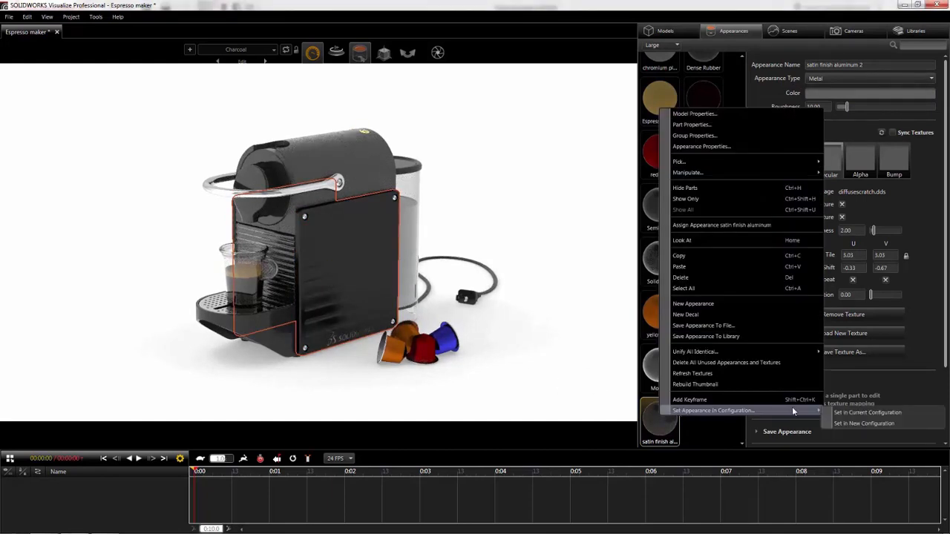
click(854, 414)
click(716, 428)
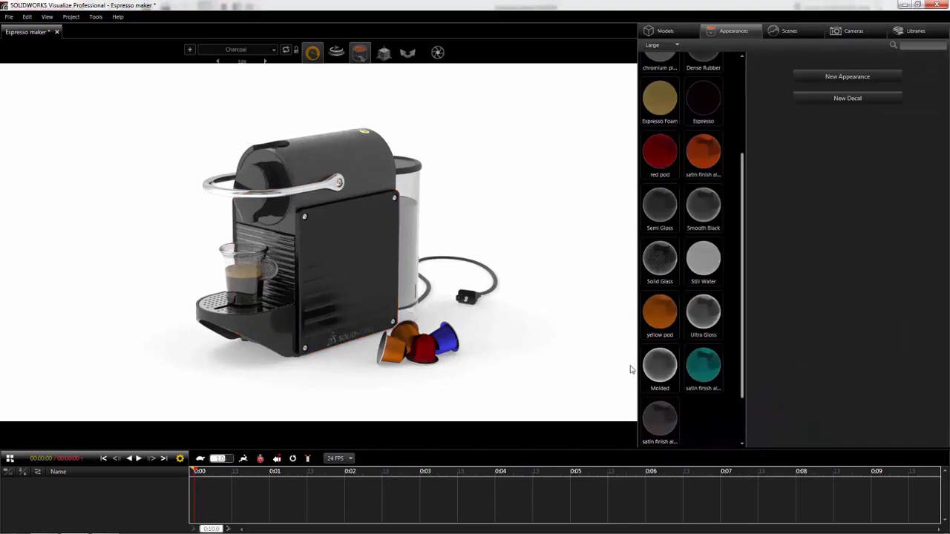
- Cycle through the color configurations to check the side panel in each, ending on Charcoal
click(265, 62)
click(265, 62)
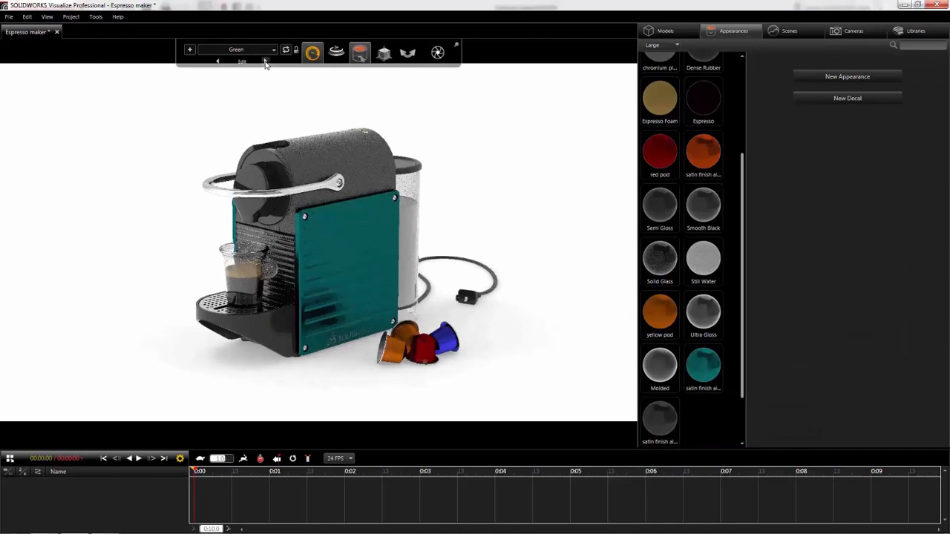
click(265, 61)
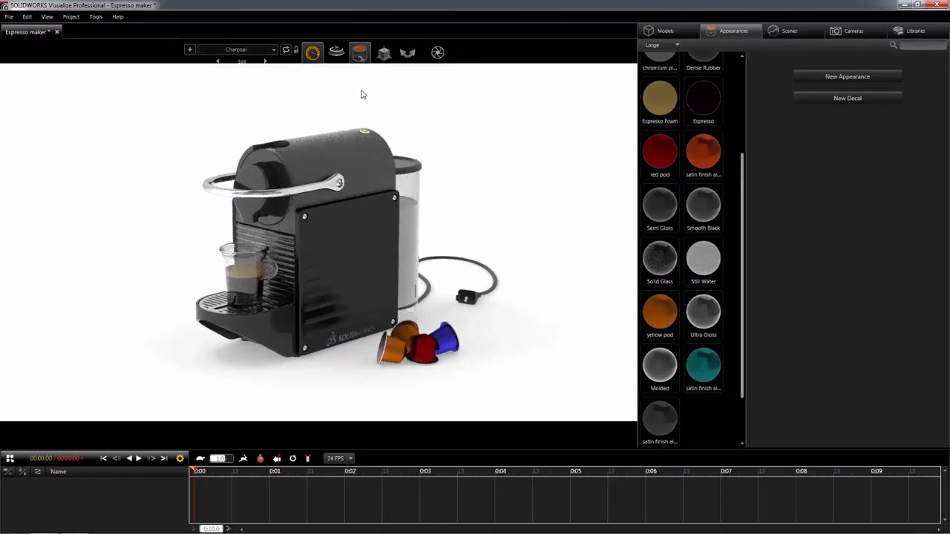
- Choose another output mode for the espresso maker render, send the job to the render queue and minimize the queue window
mouse_move(438, 56)
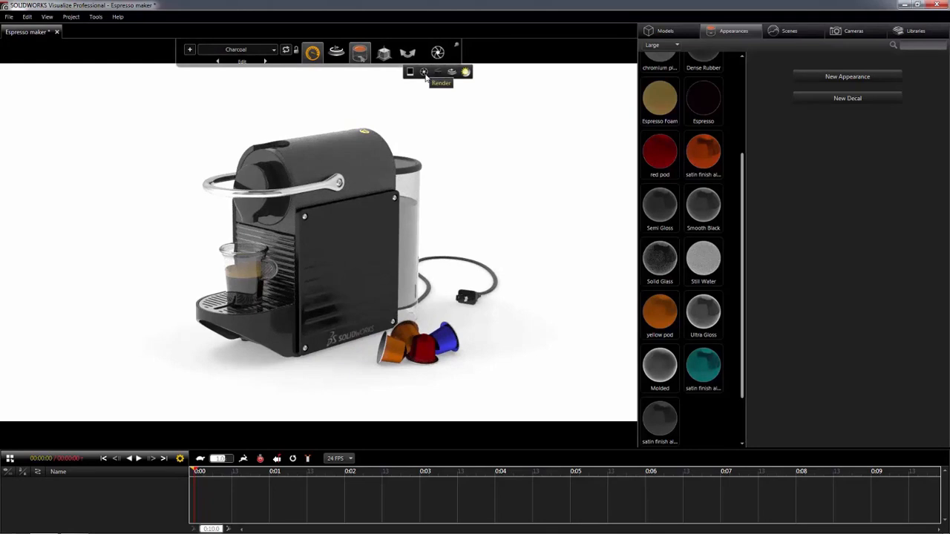
click(424, 71)
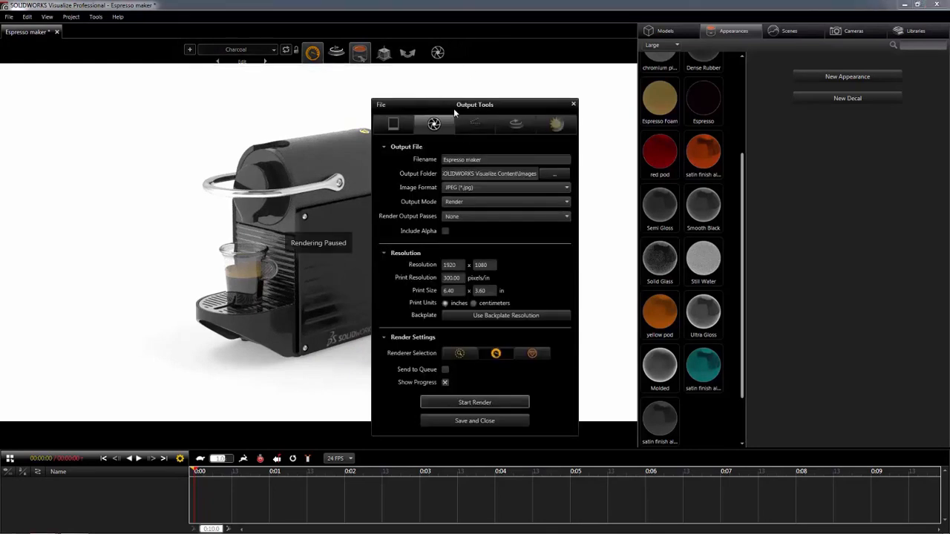
click(470, 205)
click(470, 227)
click(445, 370)
click(466, 388)
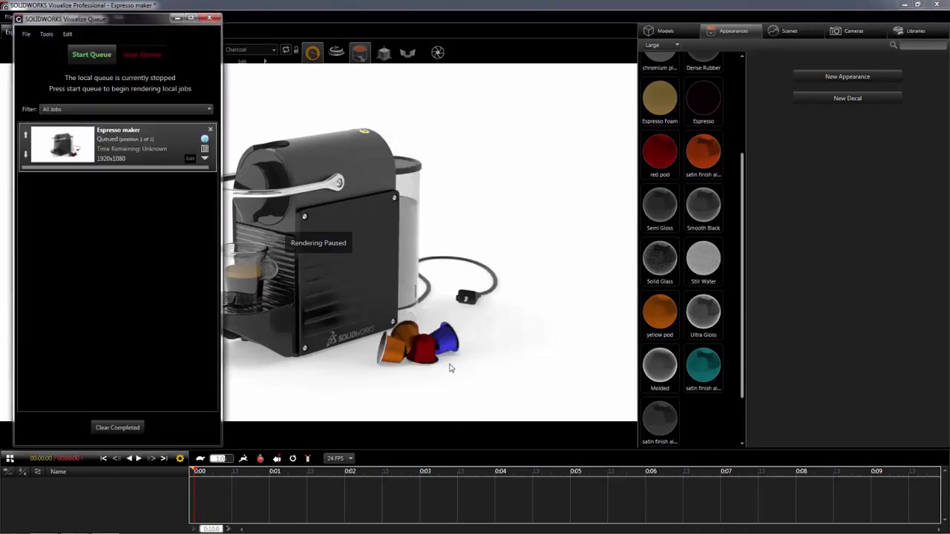
click(175, 17)
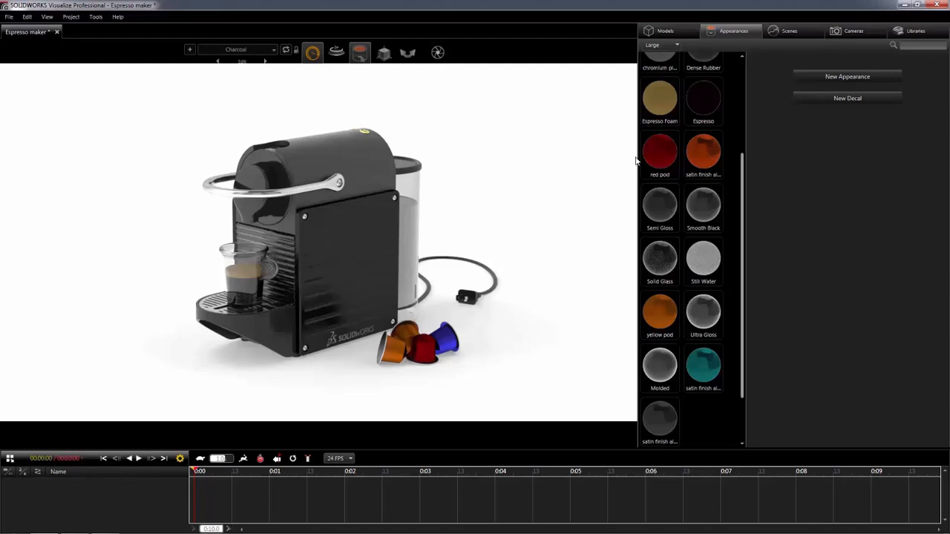
- Activate the Chrome Studio environment for the scene and raise its brightness to about 2.89
click(787, 32)
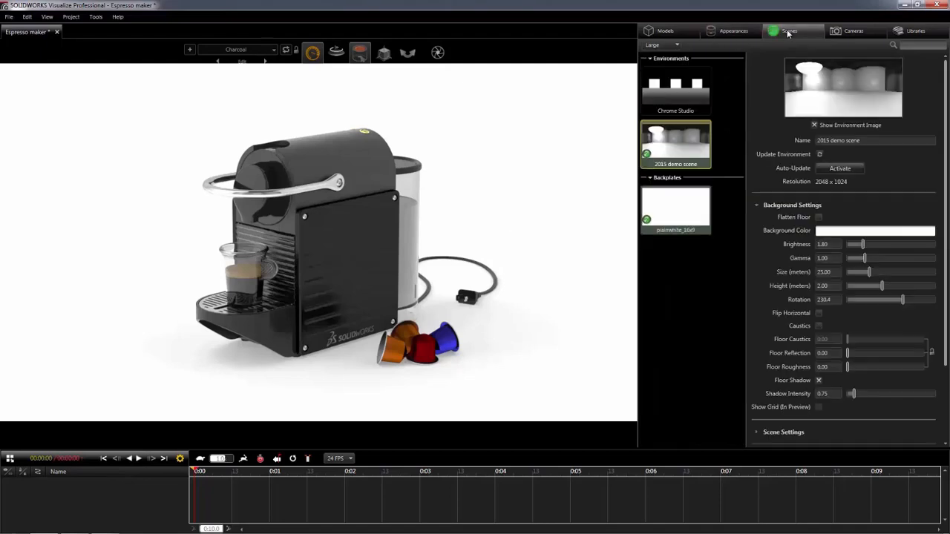
double_click(693, 92)
drag(854, 217, 873, 218)
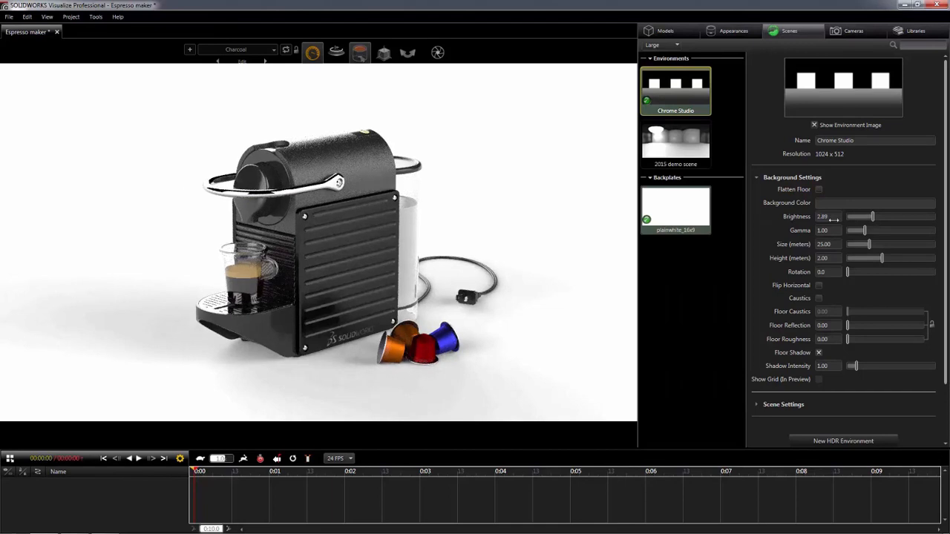
- Load the German Dirt Road, Soft Box Neutral and White Panel Ts Studio environments from the library into the scene, one after another
click(899, 33)
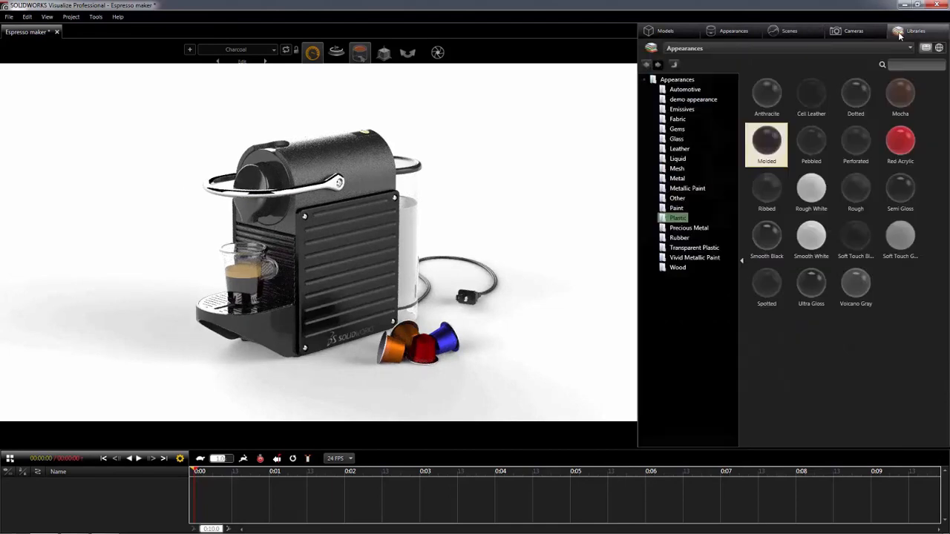
click(871, 48)
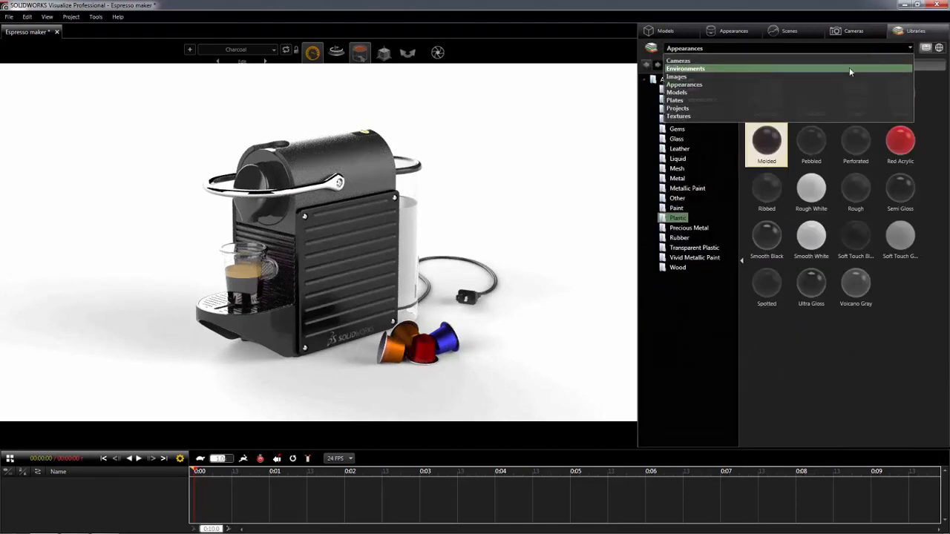
click(848, 68)
drag(665, 185, 566, 201)
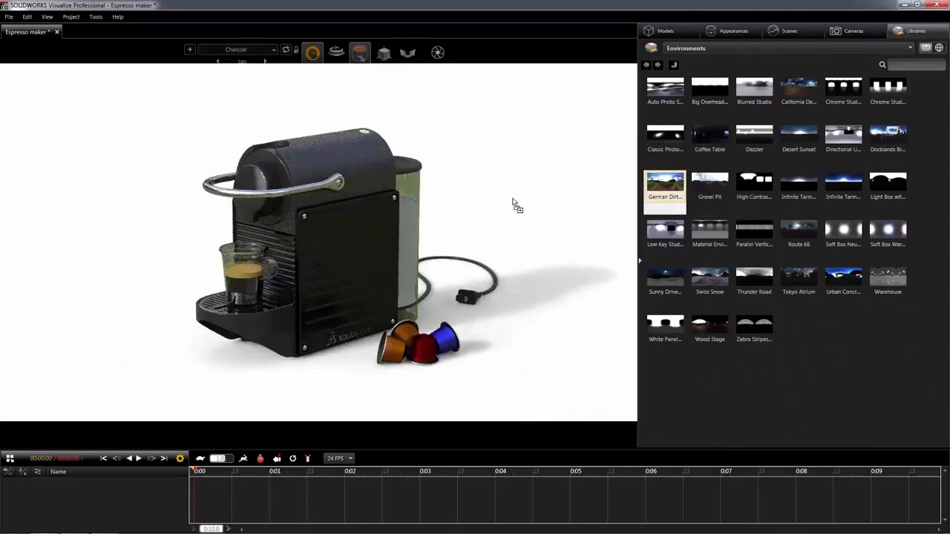
drag(843, 230, 525, 213)
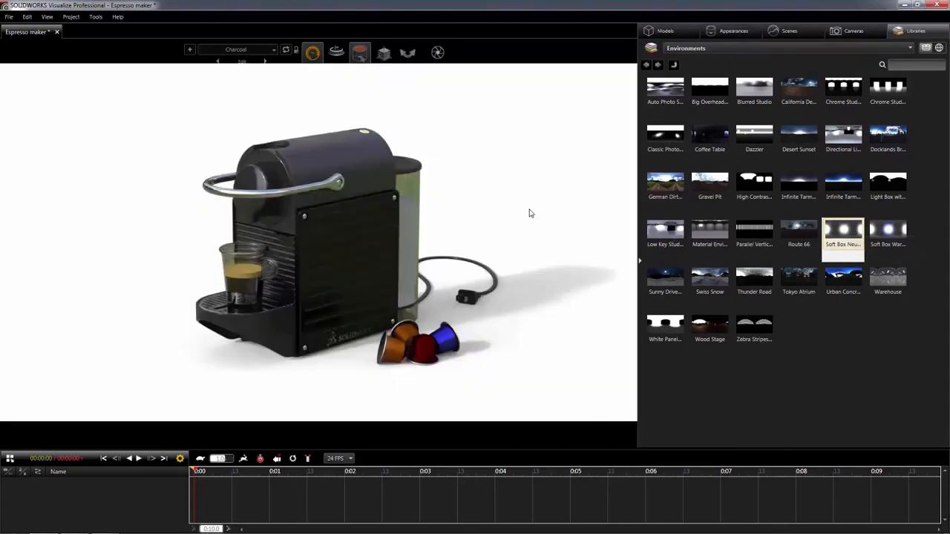
drag(664, 326, 532, 252)
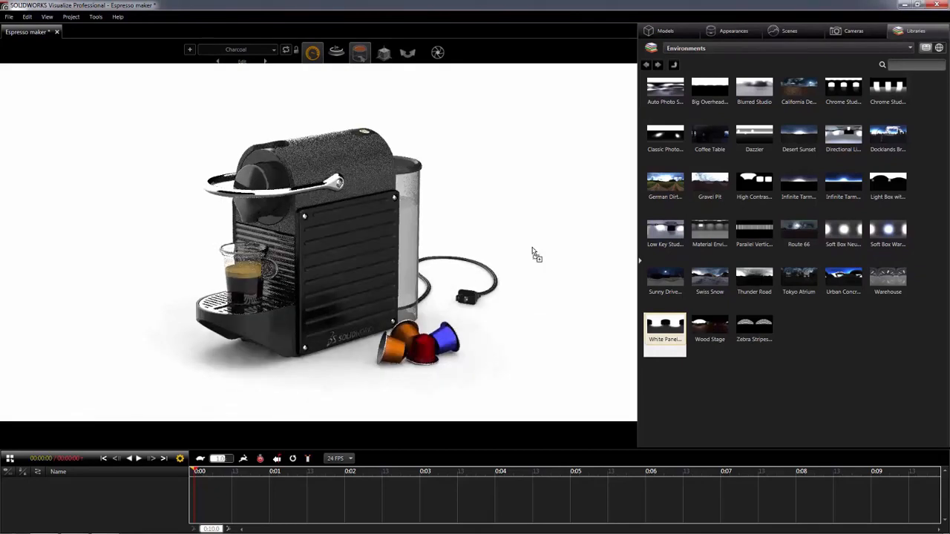
- Set the White Panel Ts Studio environment's brightness to about 1.83, floor reflection to 0.88 and rotation to about 4.3
click(791, 32)
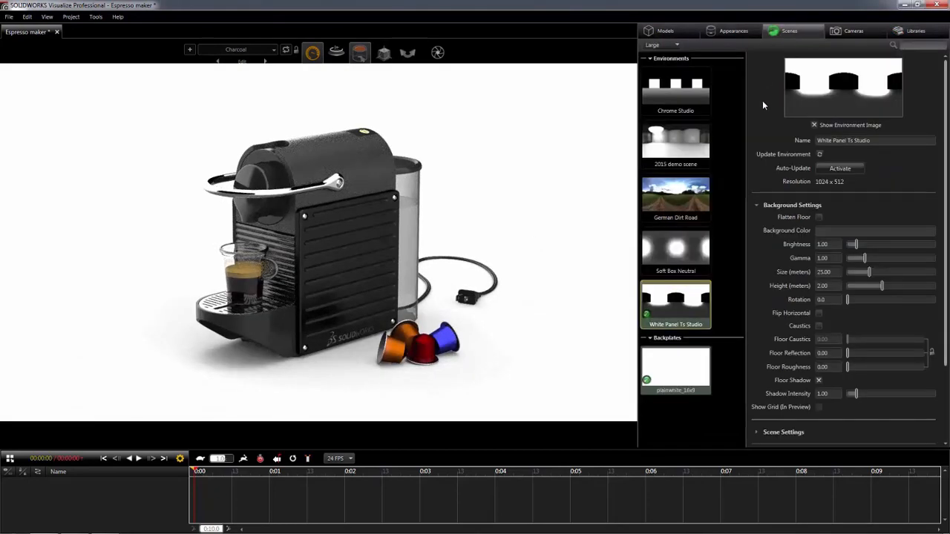
drag(821, 244, 877, 245)
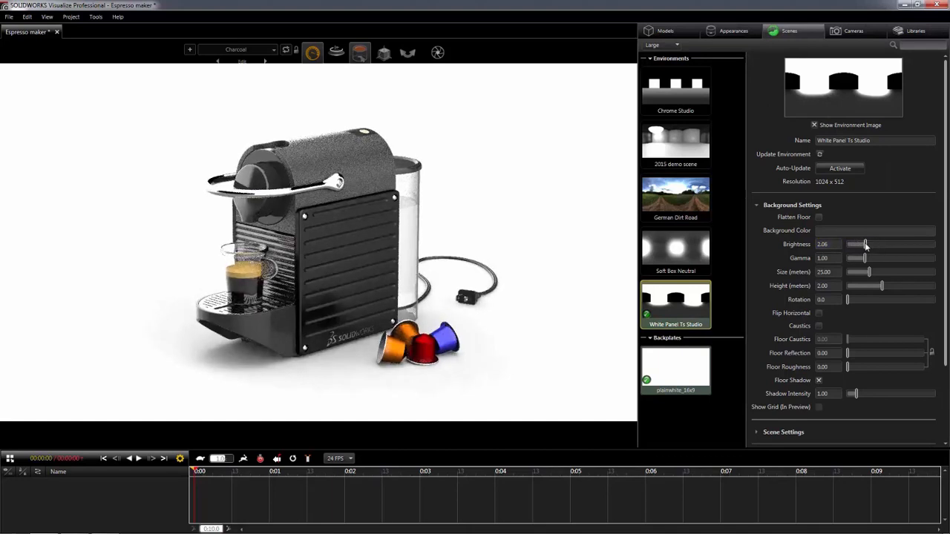
drag(865, 244, 862, 245)
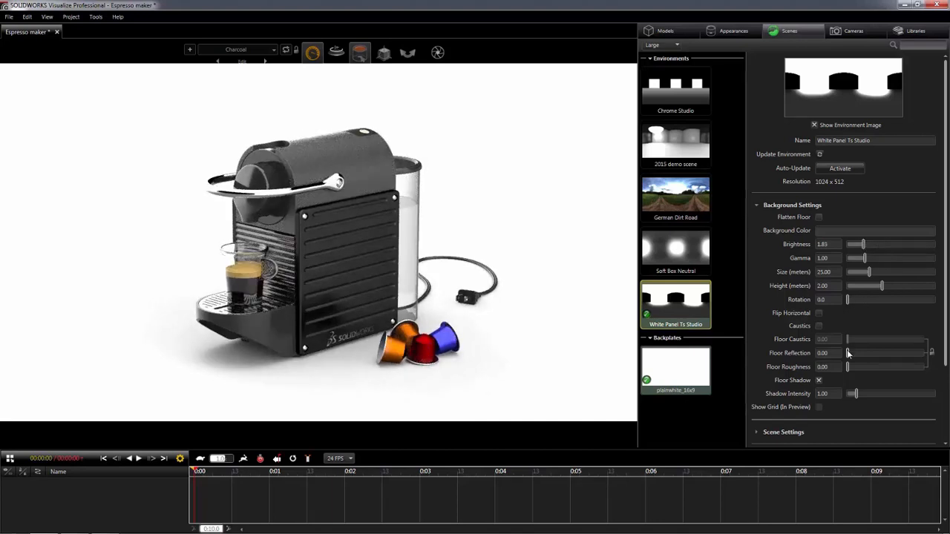
drag(847, 353, 914, 353)
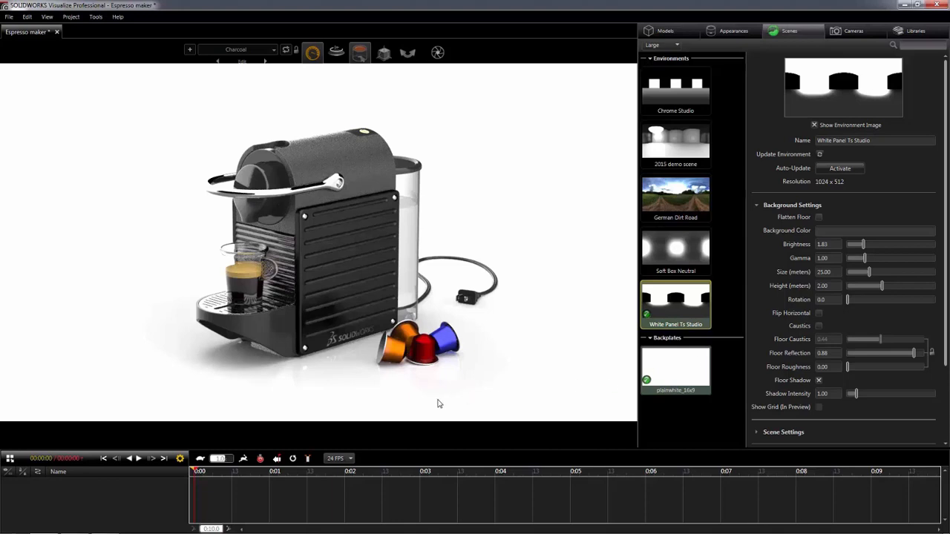
ctrl+alt+drag(272, 391, 204, 390)
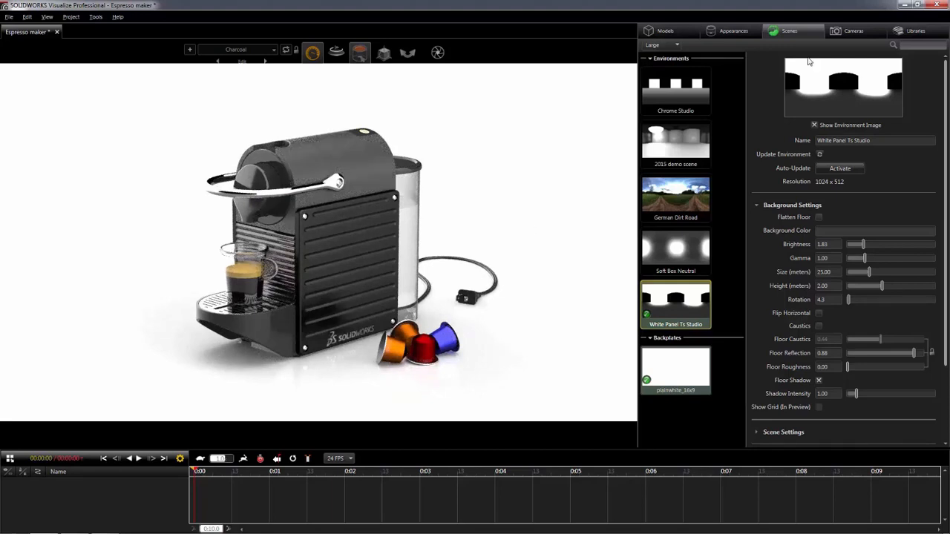
- Enable post-processing for the Default Camera and add a vignette of about 35
click(844, 31)
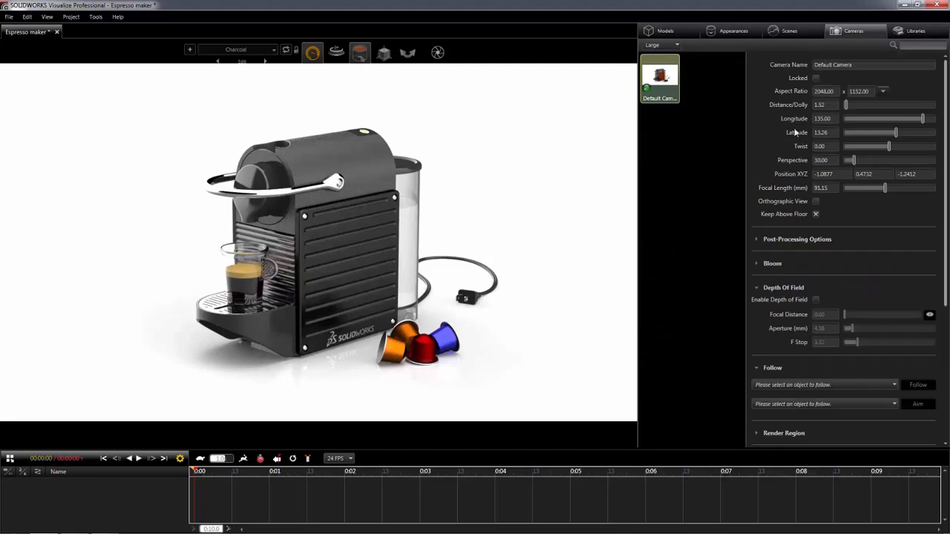
click(757, 240)
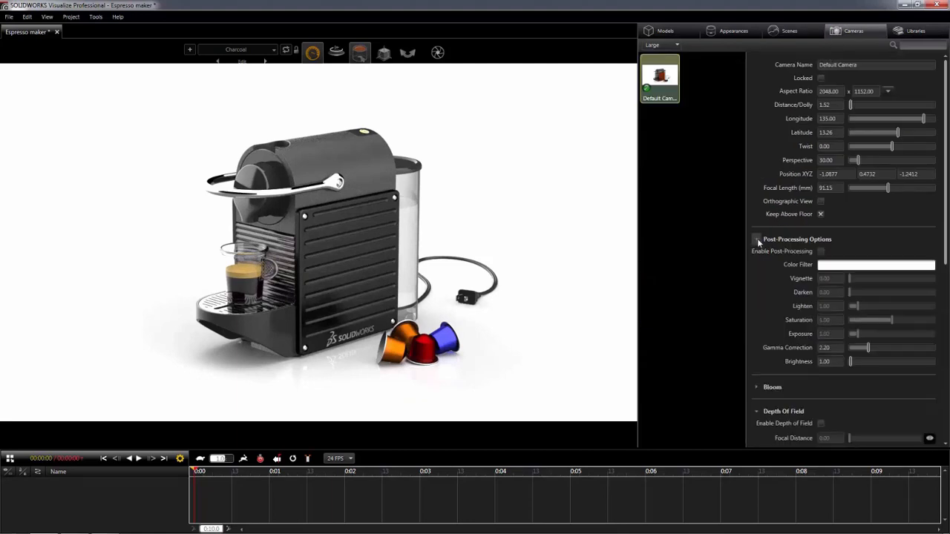
click(820, 252)
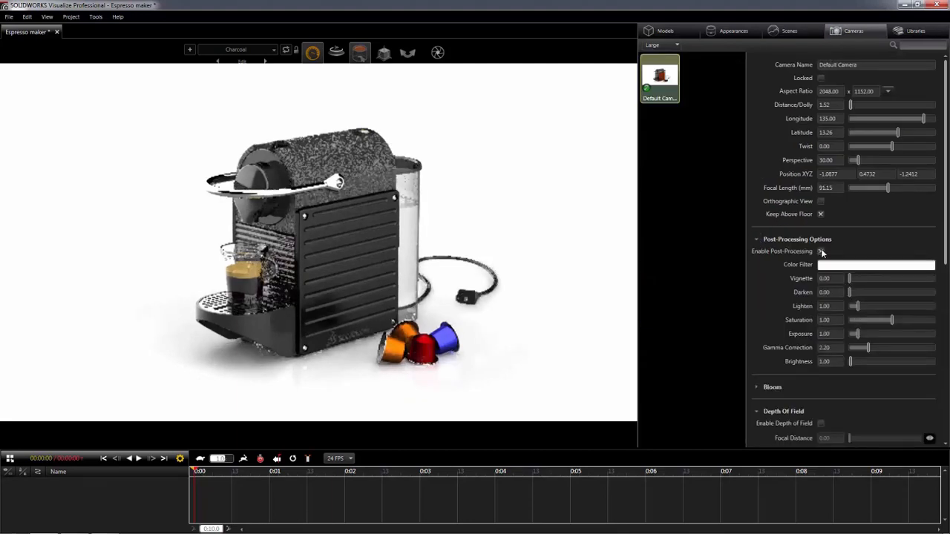
click(850, 279)
drag(850, 279, 852, 278)
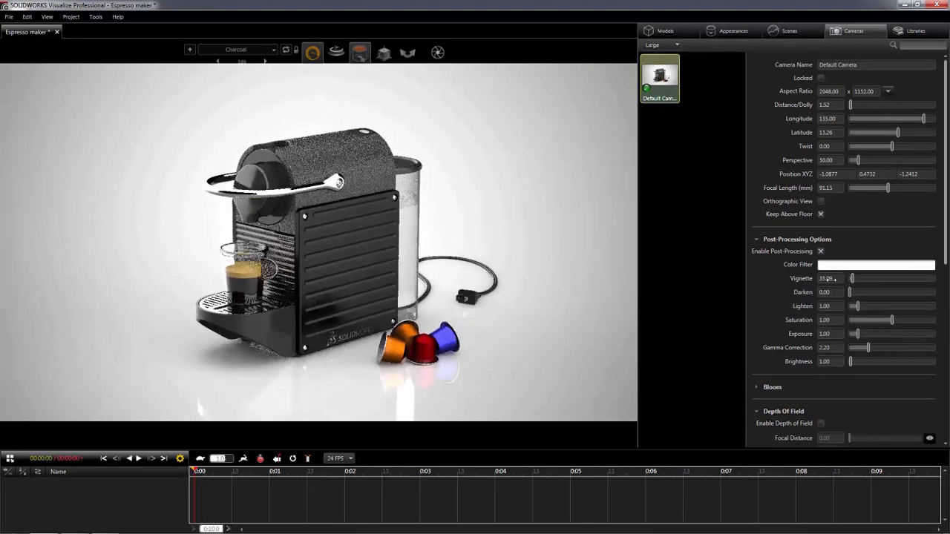
- Set the Default Camera's post-processing Darken value to 0.15 and Lighten to about 1.47
drag(830, 293, 796, 293)
text(0.15)
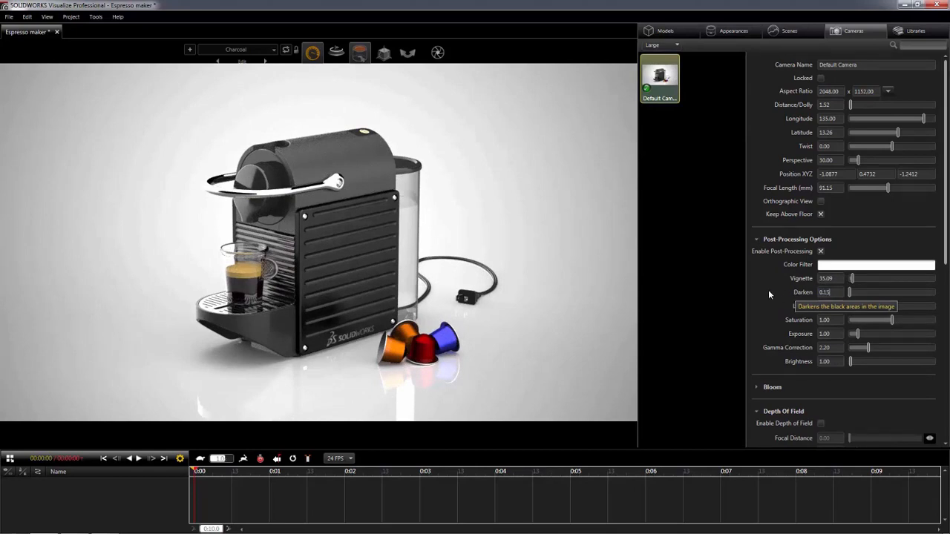
key(Return)
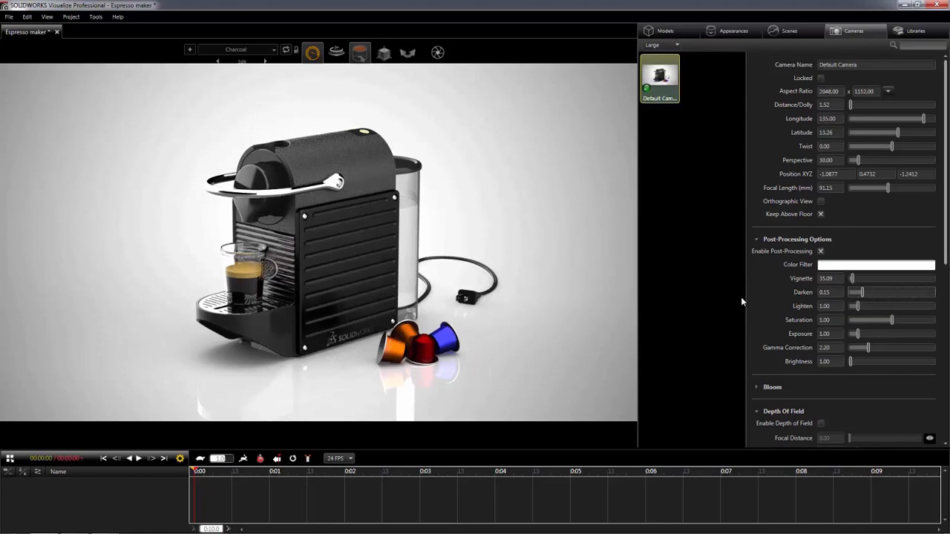
drag(856, 307, 858, 333)
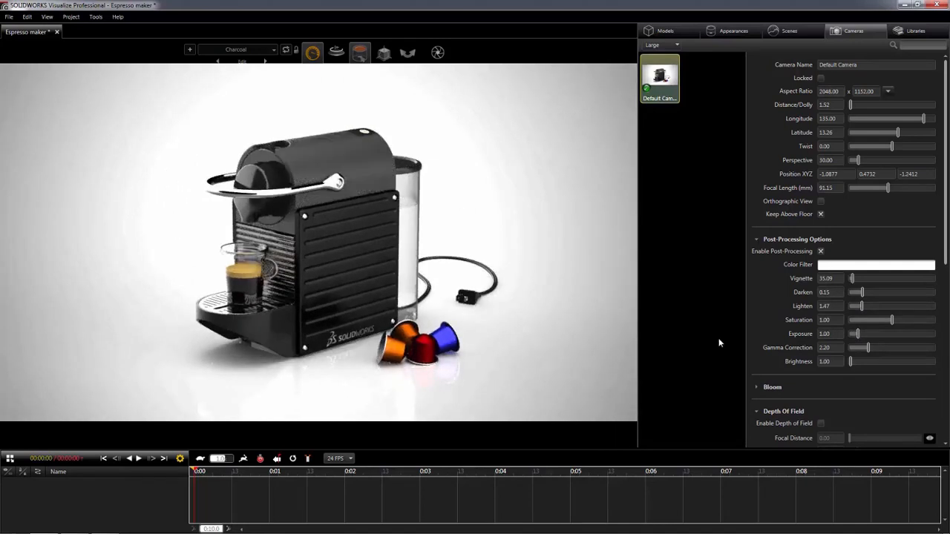
- Toggle the camera's post-processing off and on repeatedly to compare the image with and without the effects
click(821, 251)
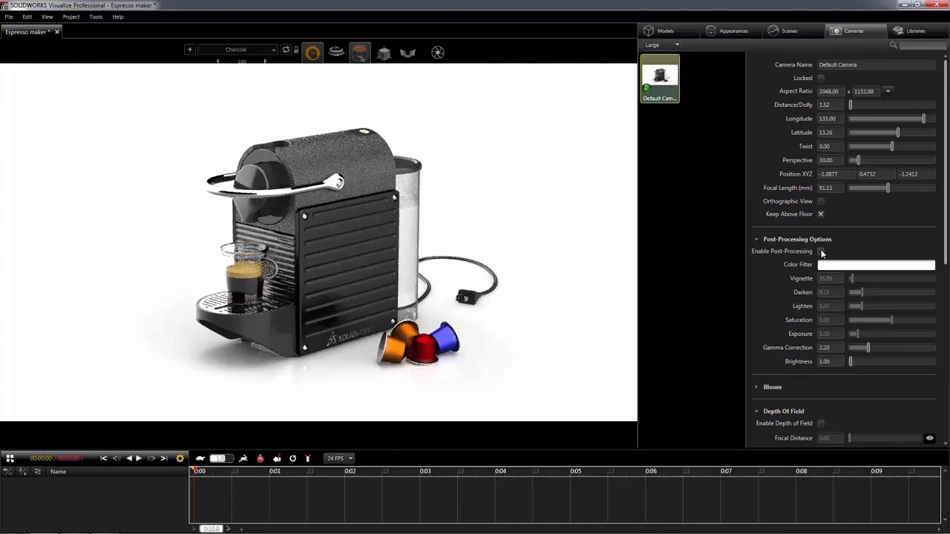
click(820, 252)
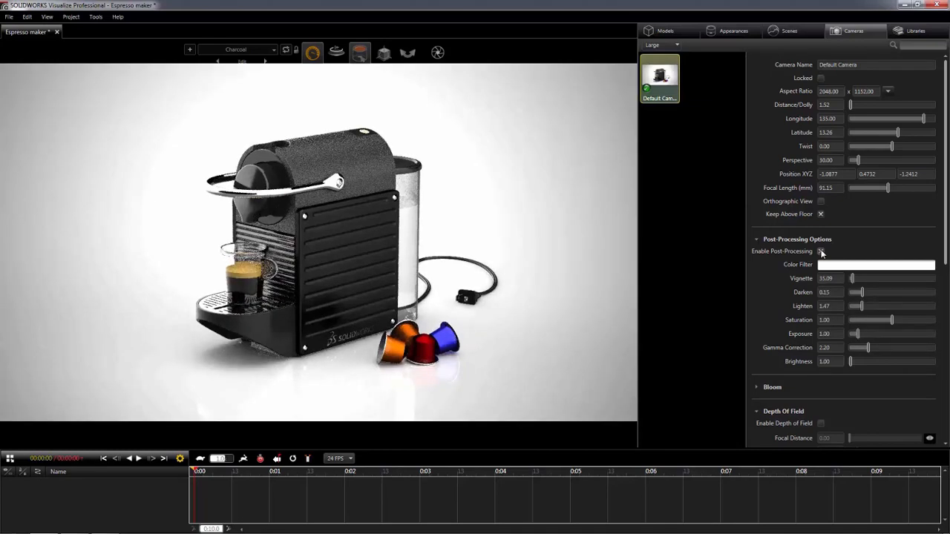
click(820, 252)
click(821, 251)
- Duplicate the Default Camera, activate the copy and name it Top View
key(ctrl+v)
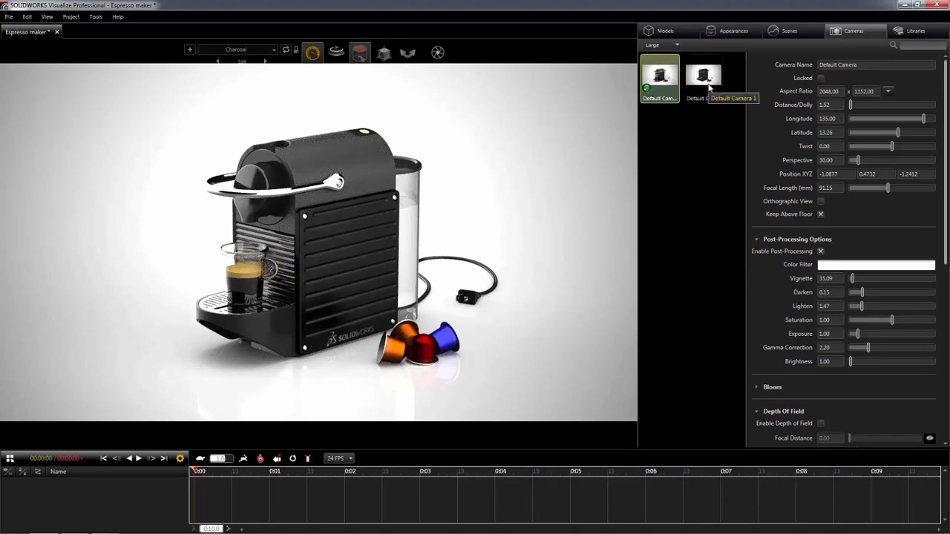
double_click(708, 85)
drag(868, 66, 806, 64)
text(Top View)
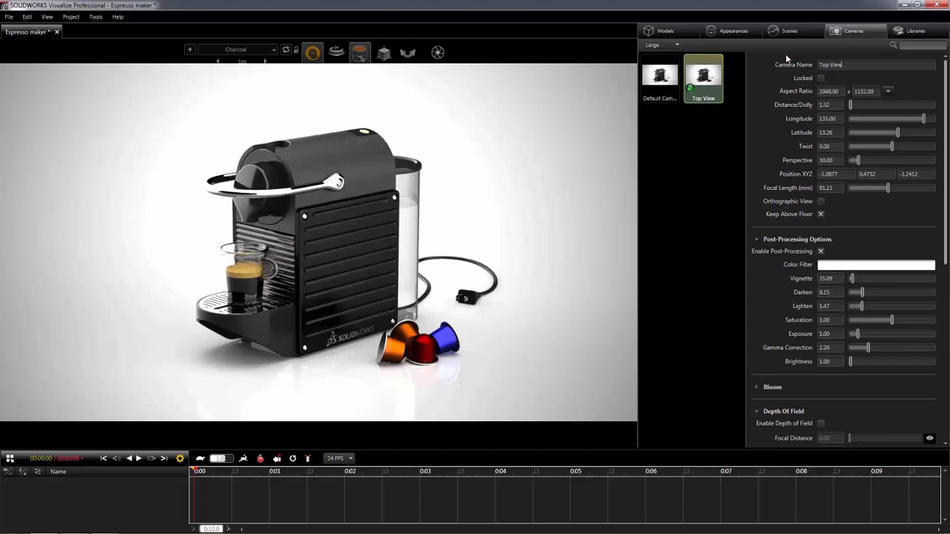
key(Tab)
- Frame the Top View camera as a close-up from above the cup, with latitude about 61 and distance about 0.72
drag(244, 171, 295, 313)
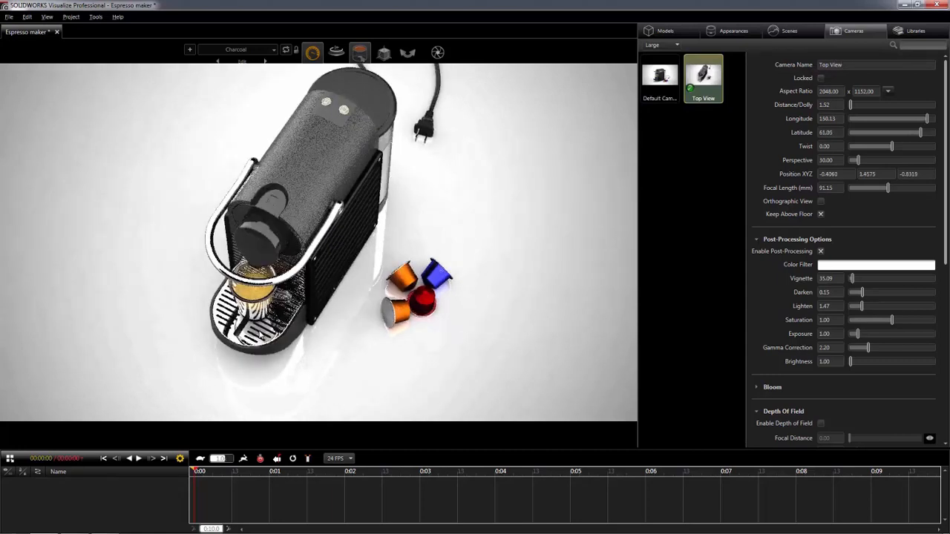
scroll(295, 313, up, 4)
middle_drag(296, 313, 352, 293)
scroll(344, 299, up, 3)
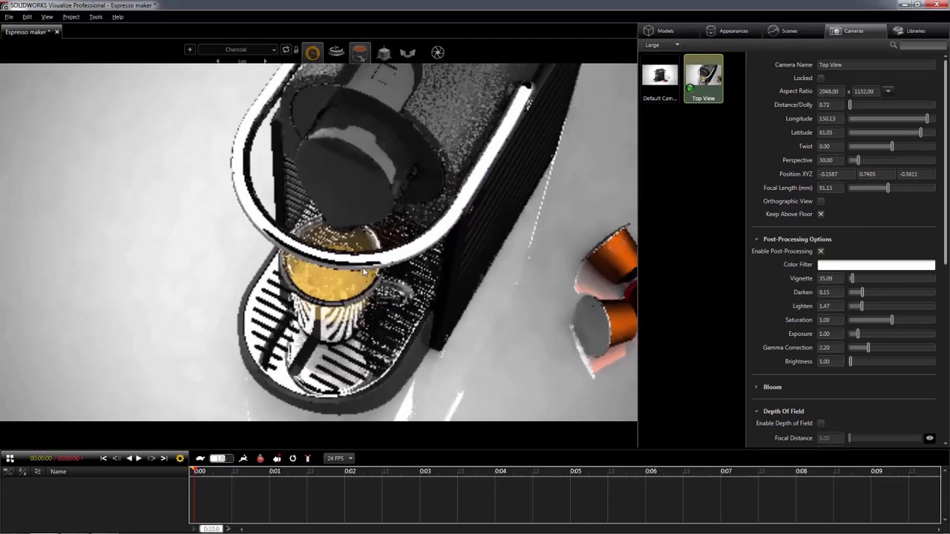
- Enable depth of field for the Top View camera, focus it on the chrome bar above the cup and set the F Stop to 2.2
scroll(754, 340, down, 3)
click(819, 352)
click(931, 370)
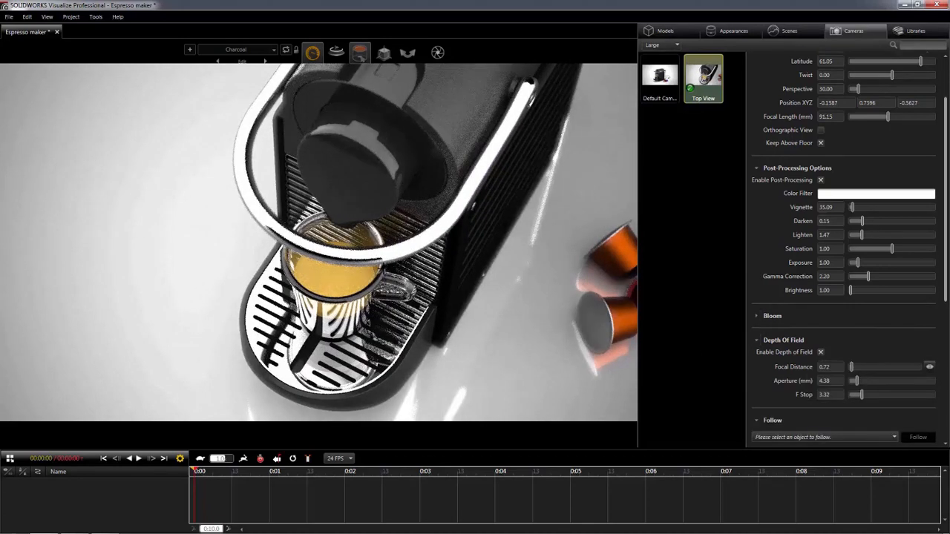
click(304, 242)
drag(828, 395, 760, 397)
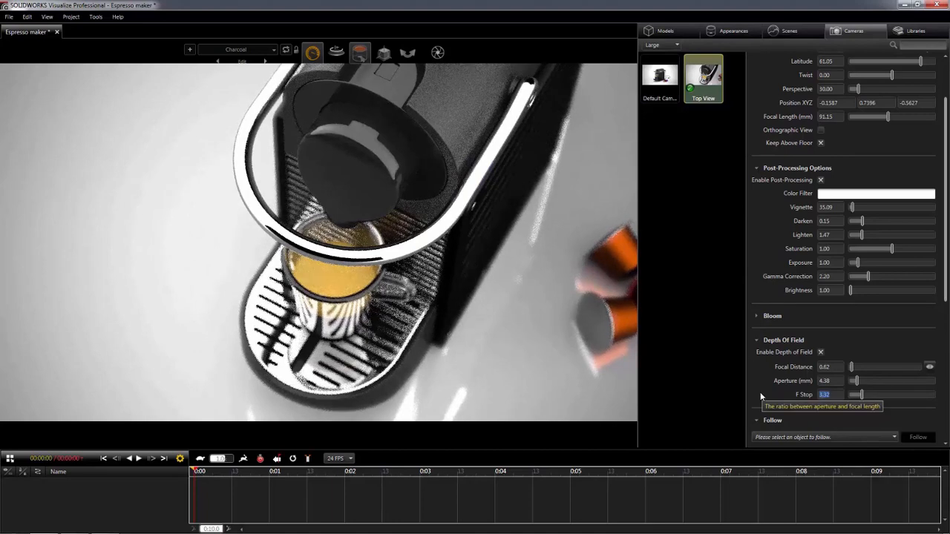
text(2.2)
key(Return)
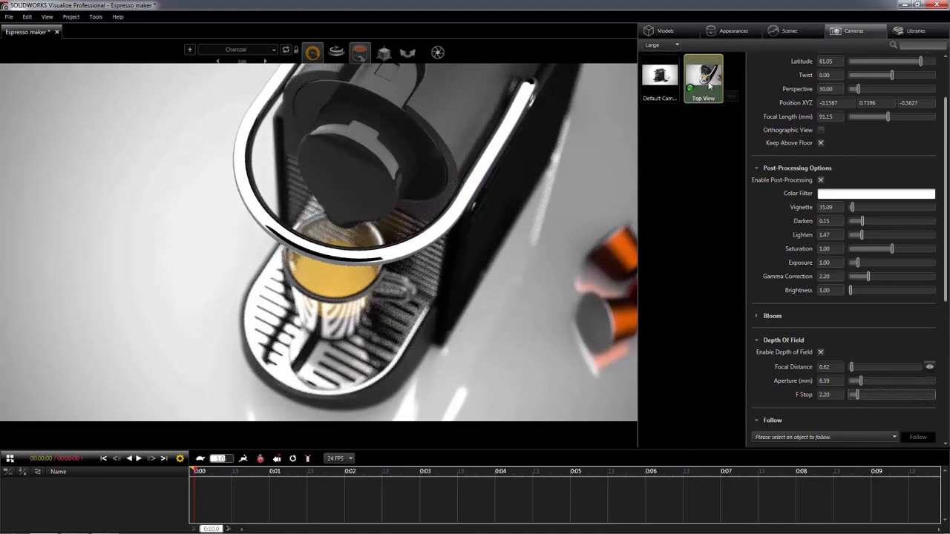
- Duplicate the Top View camera, activate the copy and name it Drip Tray
key(ctrl+c)
key(ctrl+v)
double_click(667, 142)
drag(850, 66, 804, 69)
text(Drip Tray)
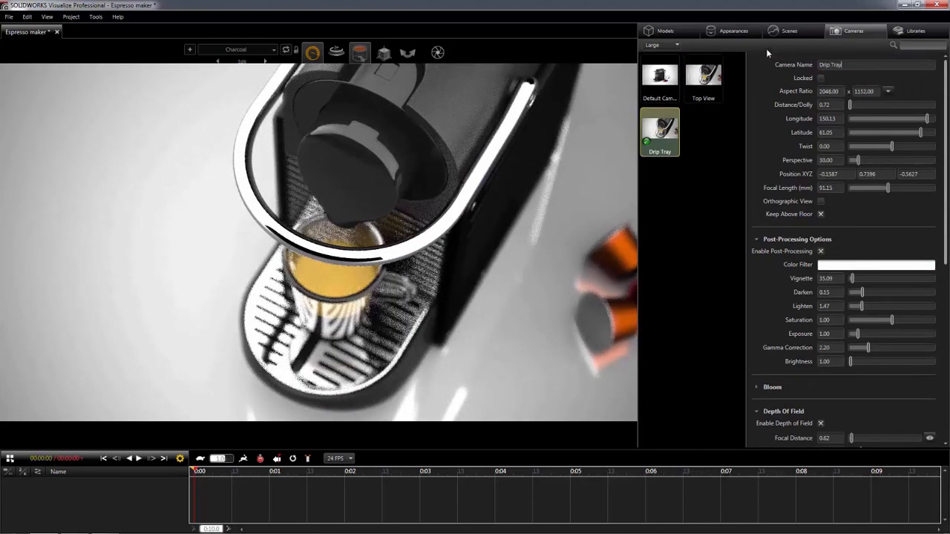
- Focus the Drip Tray camera's depth of field on the drip tray grid below the cup
scroll(762, 149, down, 2)
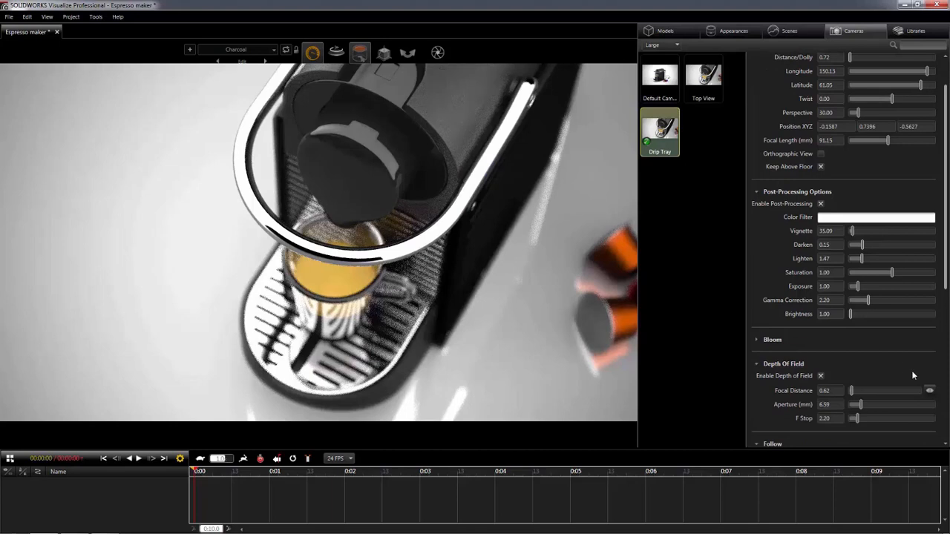
click(929, 391)
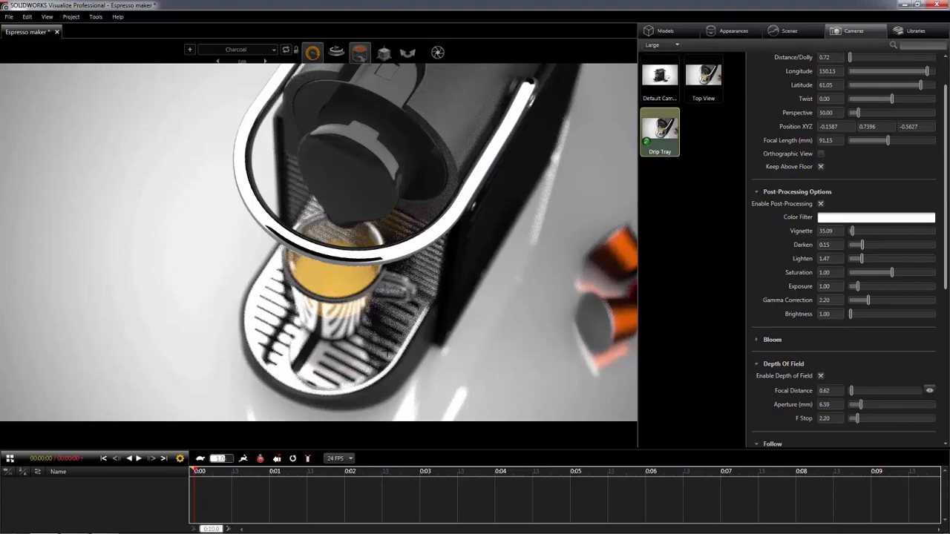
click(315, 362)
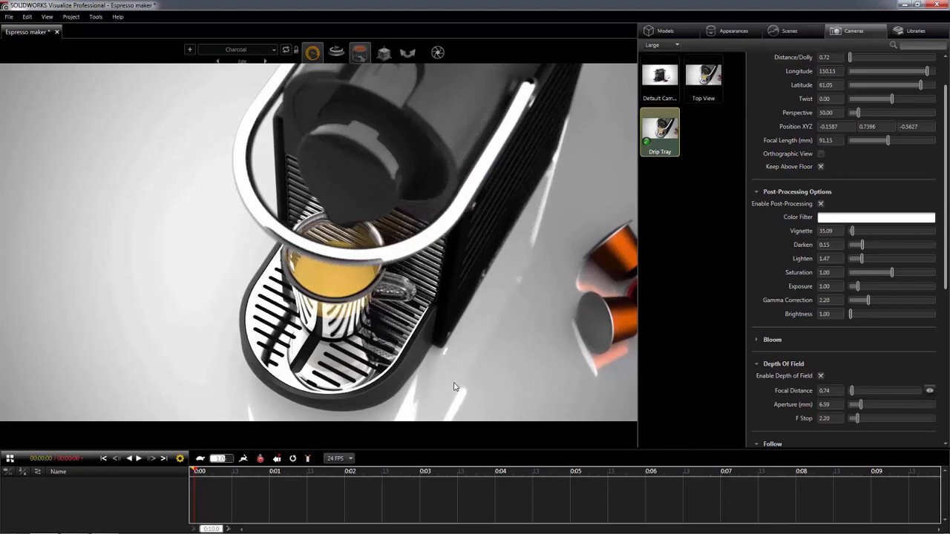
- Duplicate the Drip Tray camera, activate the copy and name it Perspective
key(ctrl+c)
key(ctrl+v)
click(714, 138)
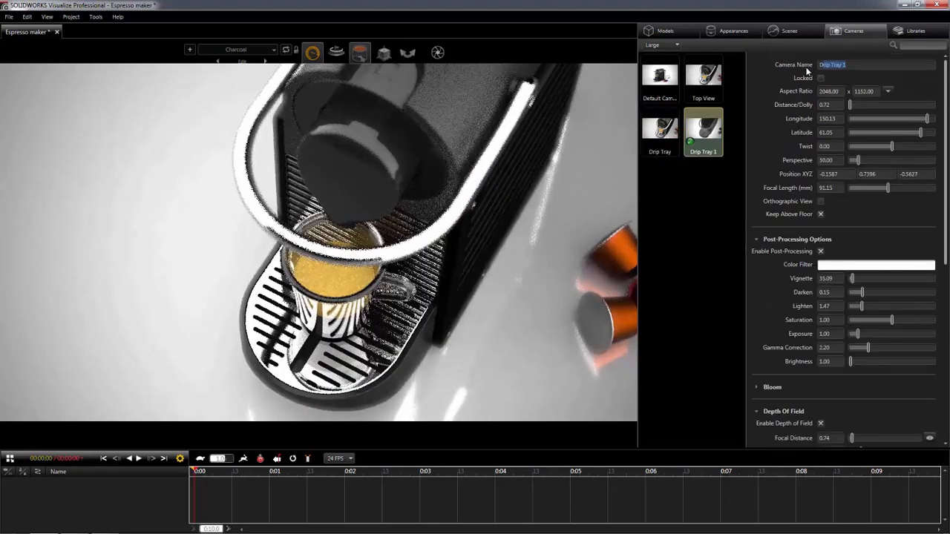
text(Perspective)
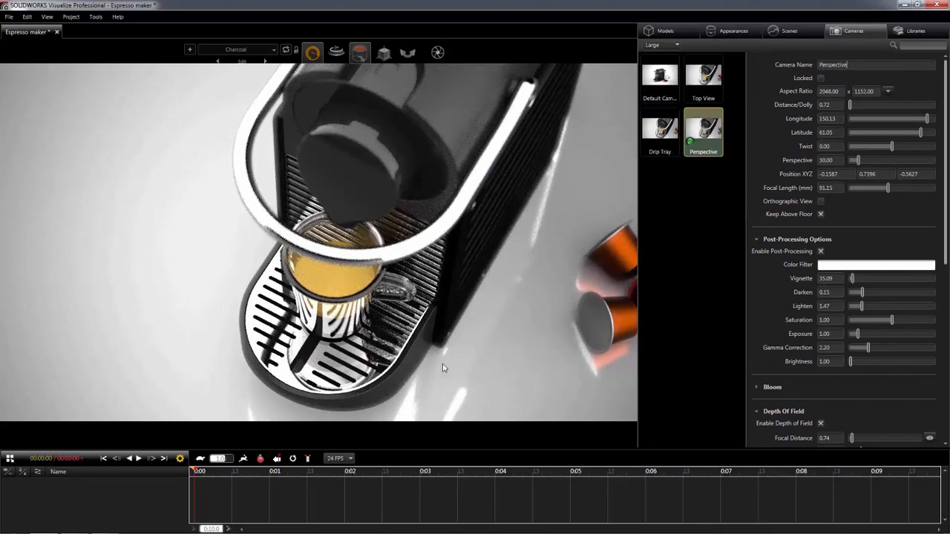
- Frame the Perspective camera as a low close-up of the cup, latitude about 16.7 and longitude about 158.5, and focus it on the cup
drag(407, 361, 539, 248)
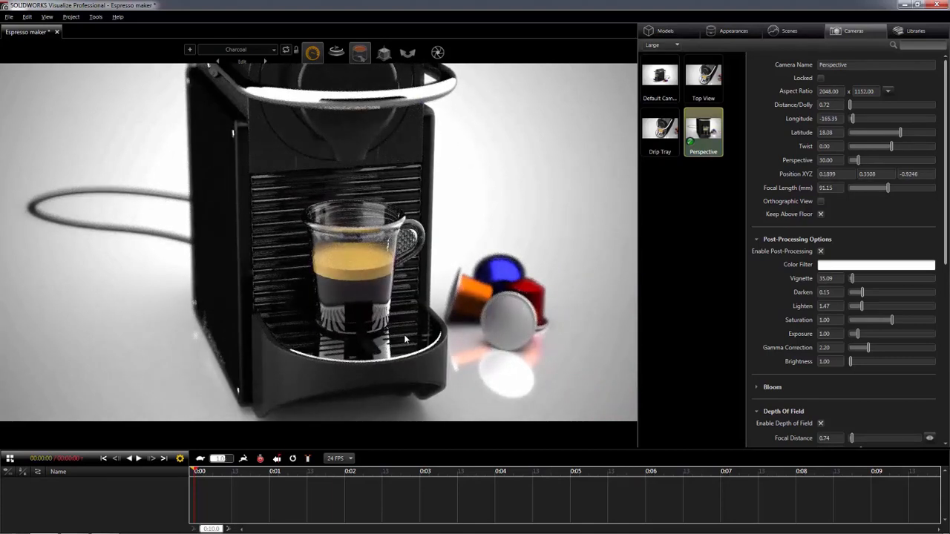
drag(456, 319, 291, 336)
middle_drag(373, 327, 352, 288)
click(929, 439)
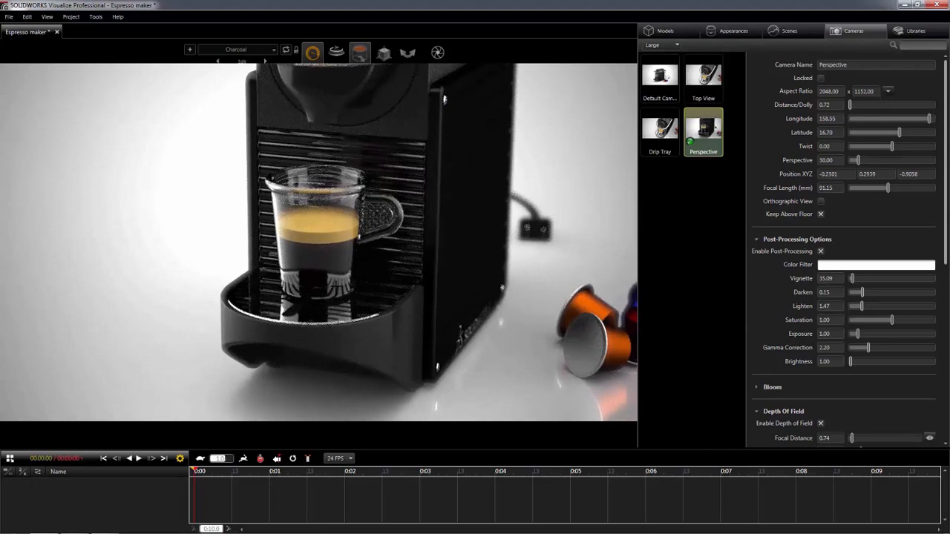
click(336, 284)
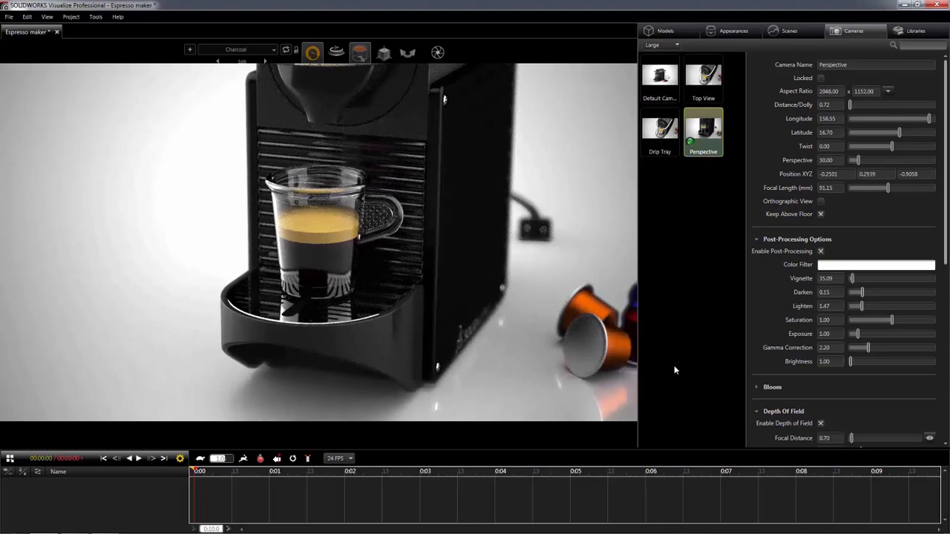
- Set the render output mode to All Cameras and send the job to the render queue
mouse_move(433, 65)
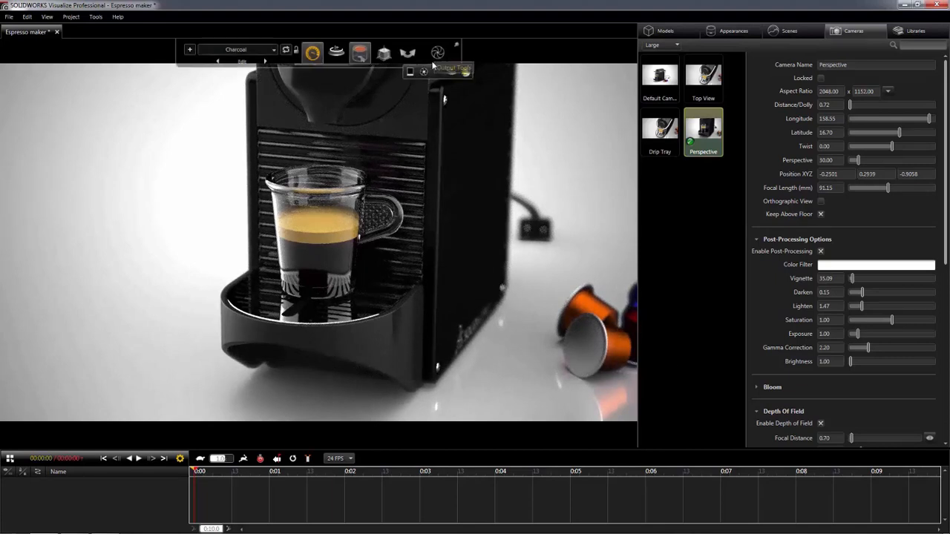
click(424, 72)
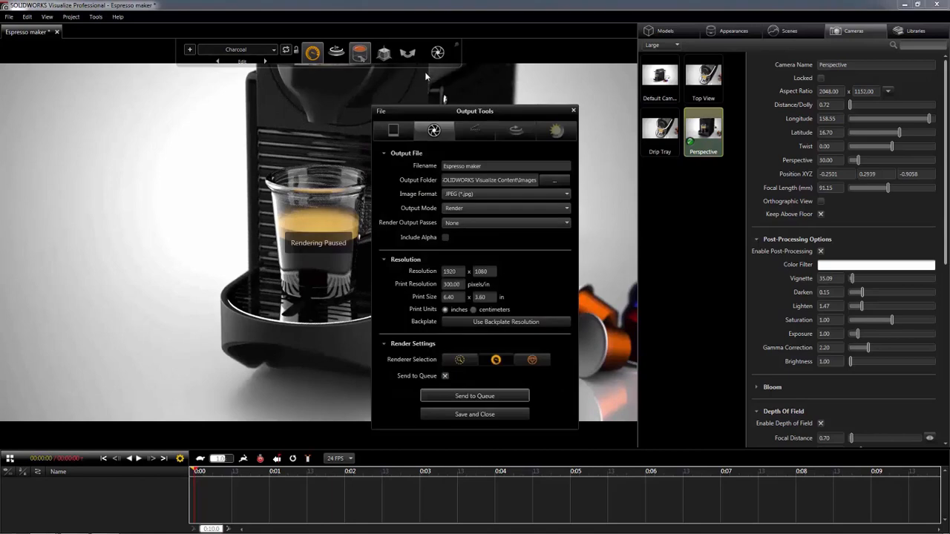
click(477, 207)
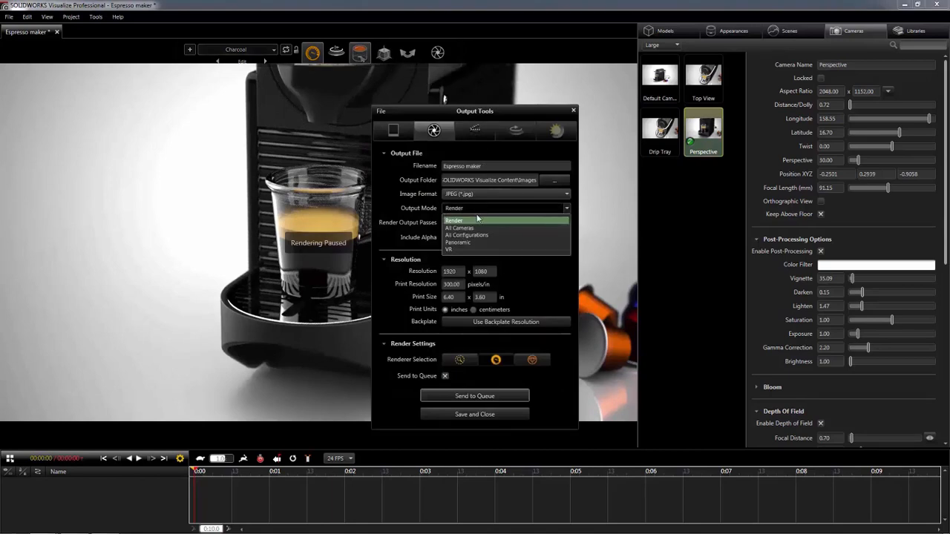
click(474, 227)
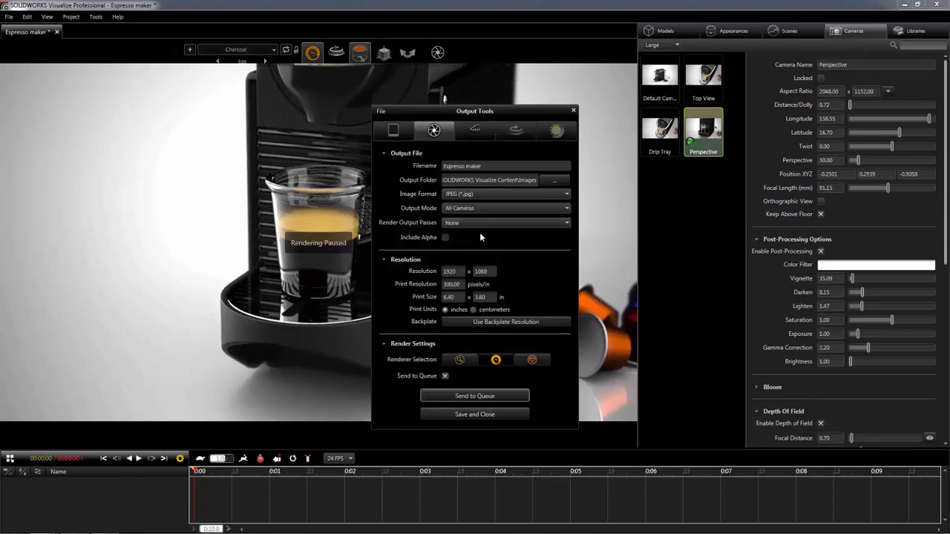
click(474, 396)
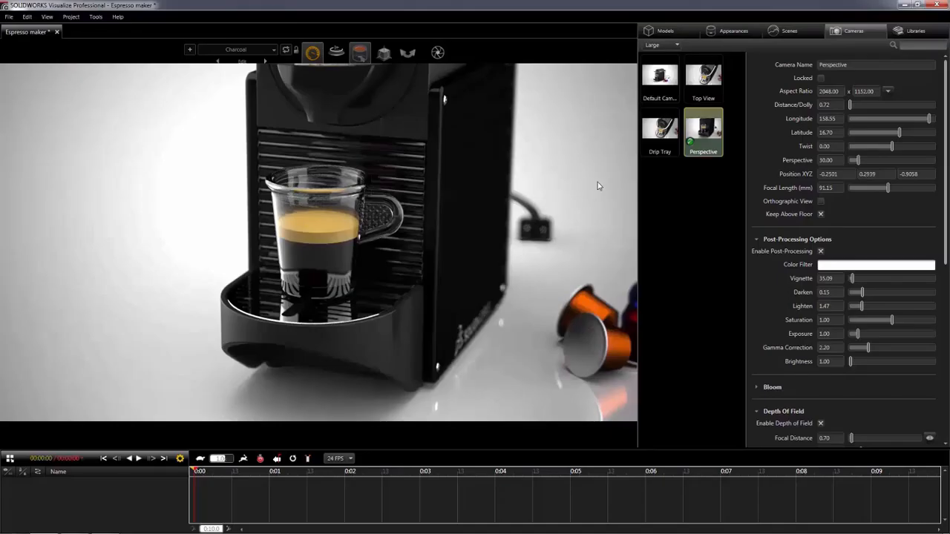
- Duplicate the Default Camera, activate the copy and name it Animation Camera
double_click(657, 77)
key(ctrl+c)
key(ctrl+v)
double_click(670, 190)
click(846, 64)
text(Animation Camera)
- Switch the viewport selection mode for picking model geometry and activate the object manipulation tool
mouse_move(358, 59)
click(356, 75)
mouse_move(388, 58)
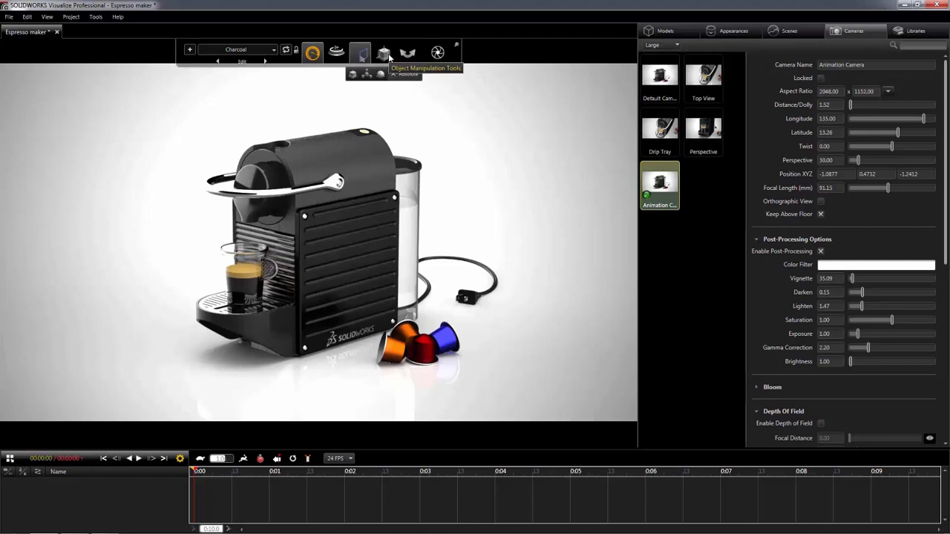
click(353, 75)
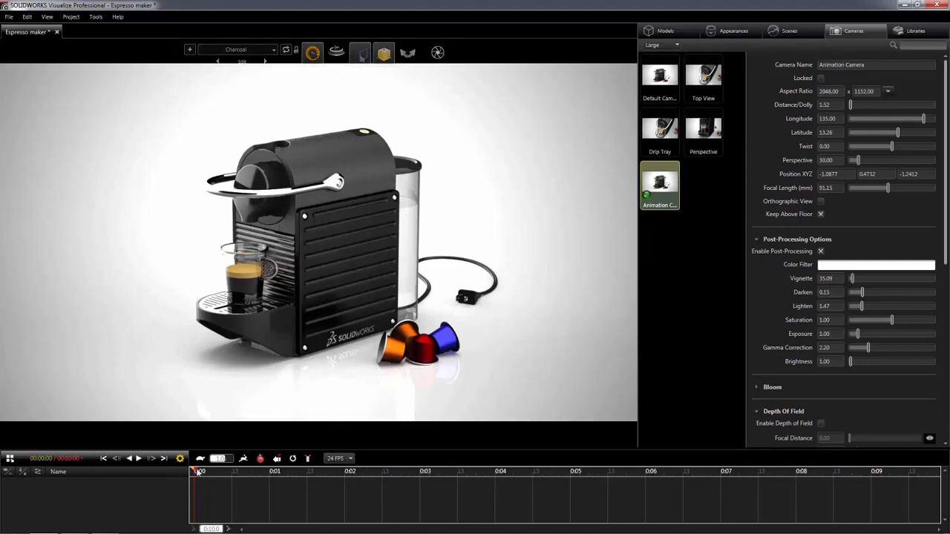
- Animate the four coffee pods sliding away from the espresso maker between 0:00 and 0:05, and return the playhead to the start
drag(199, 472, 573, 479)
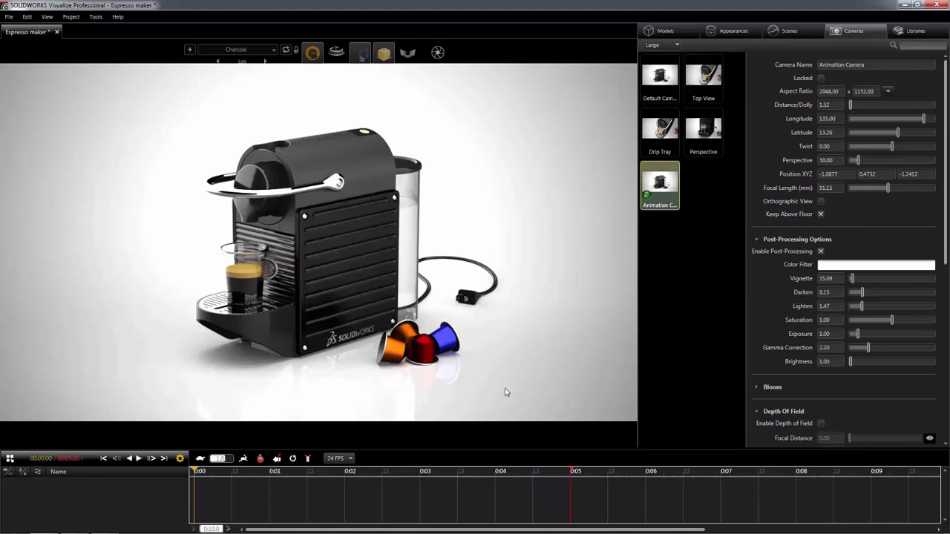
click(380, 337)
right_click(430, 349)
click(474, 309)
drag(194, 466, 569, 470)
drag(414, 348, 807, 377)
drag(569, 472, 184, 463)
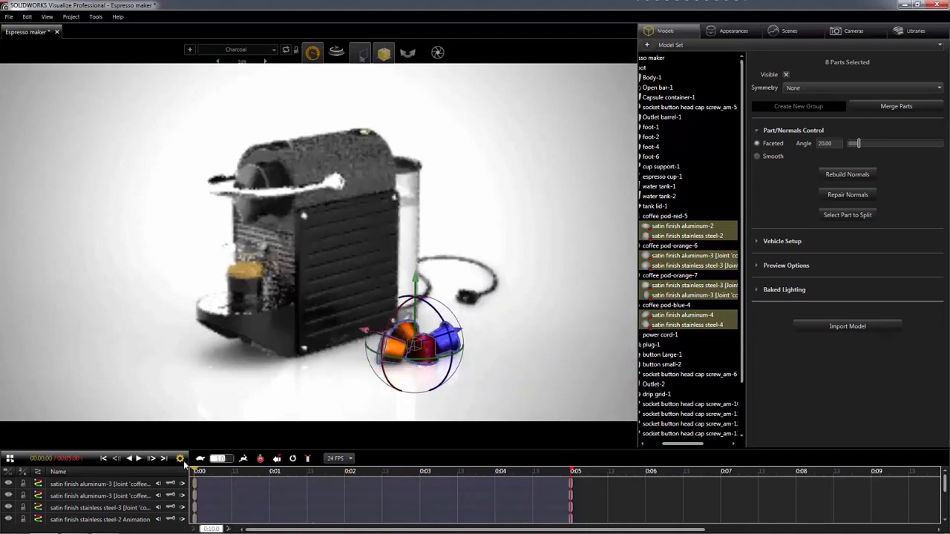
- Add the Animation Camera to the animation at 0:00 and move it to a frontal close-up of the espresso cup at 0:05
click(838, 31)
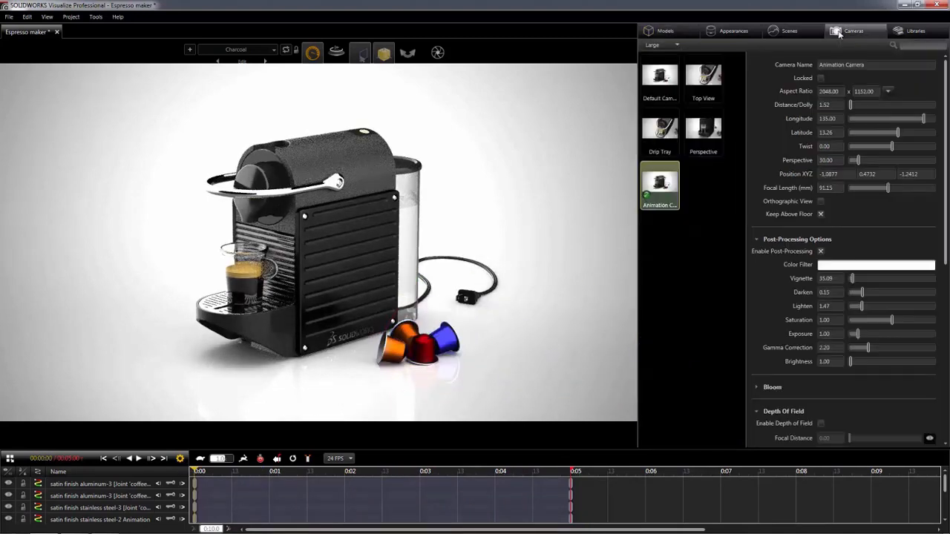
right_click(666, 185)
click(696, 266)
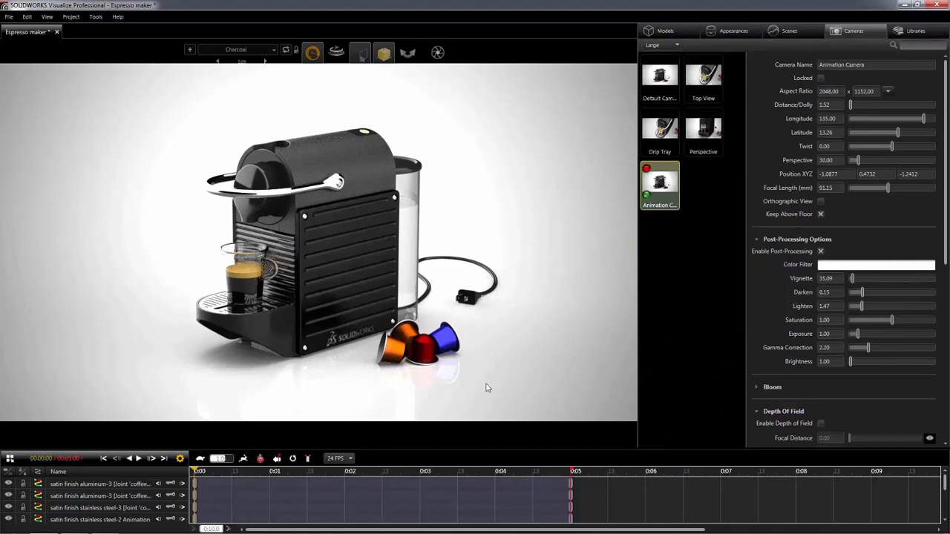
drag(193, 473, 570, 469)
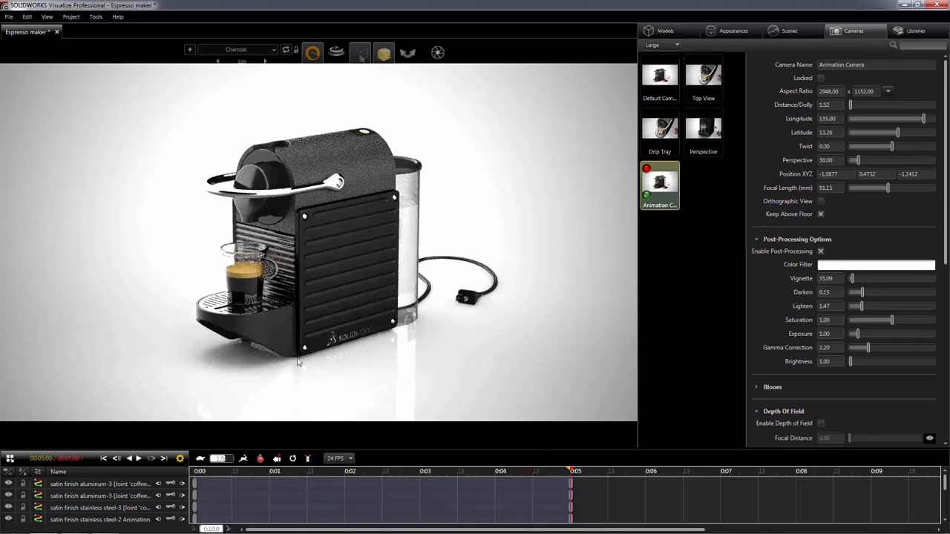
scroll(272, 356, up, 8)
middle_drag(239, 385, 373, 339)
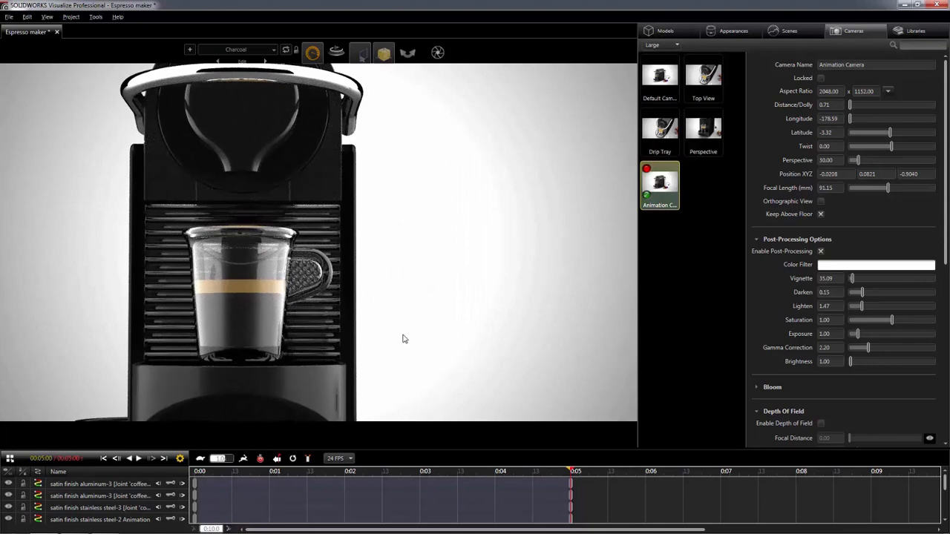
mouse_move(569, 471)
mouse_down()
mouse_move(258, 468)
mouse_move(585, 478)
mouse_up()
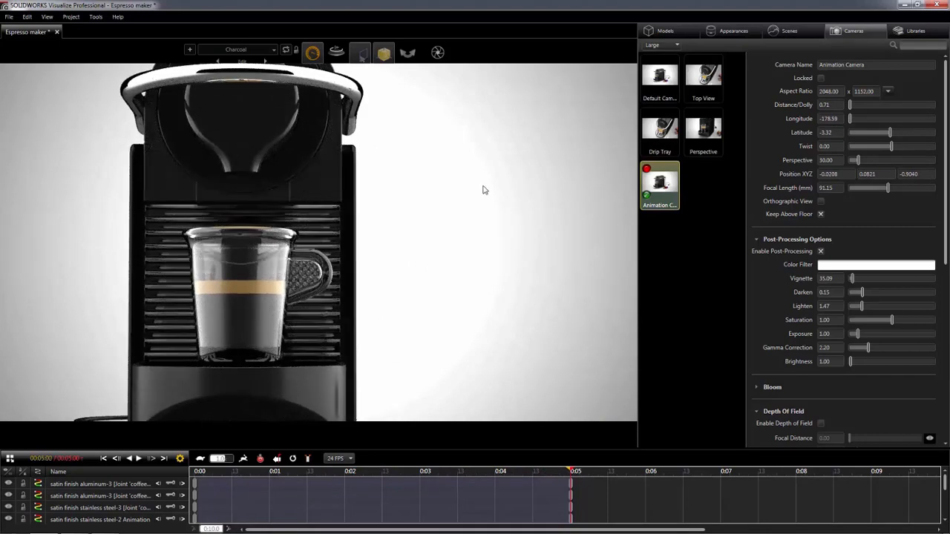
- Set the animation output to create an MPEG-4 movie of frames 1 to 120 and send the job to the render queue
click(438, 71)
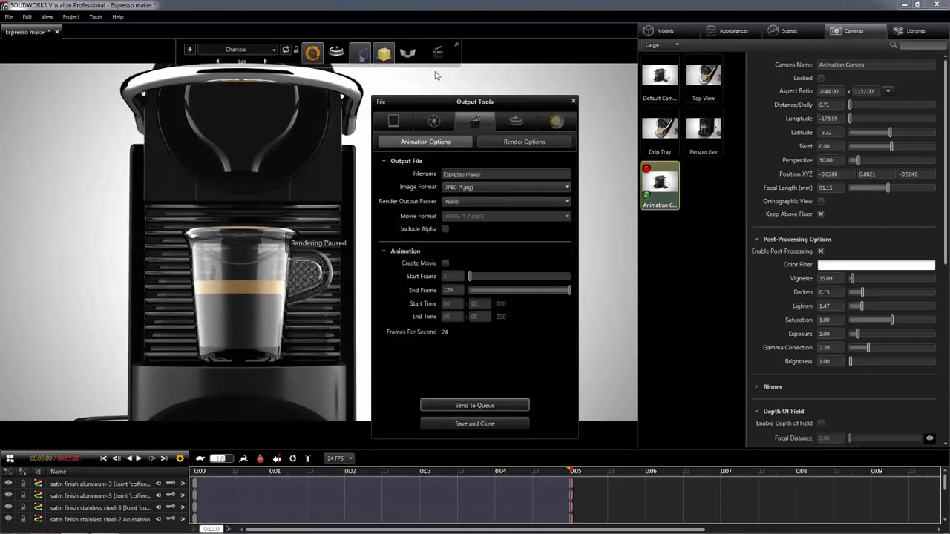
click(445, 142)
click(445, 263)
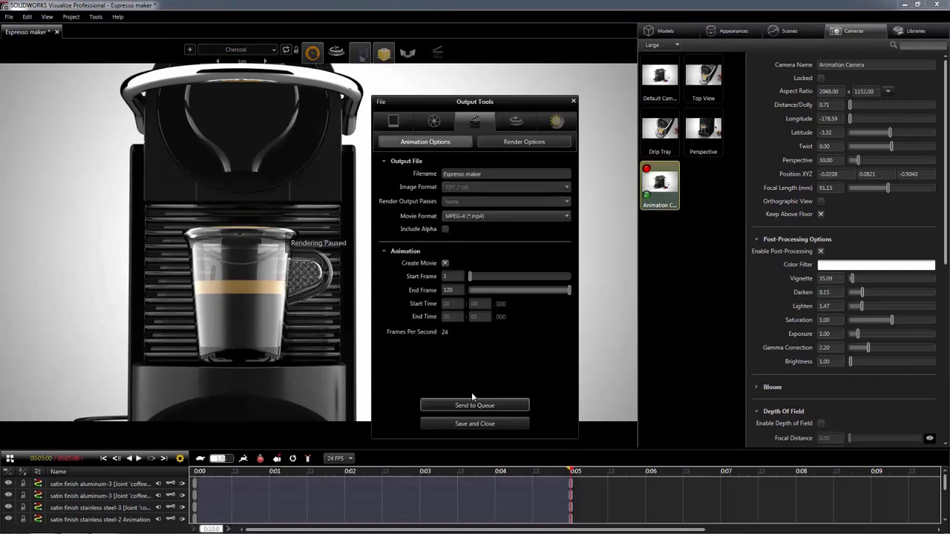
click(436, 405)
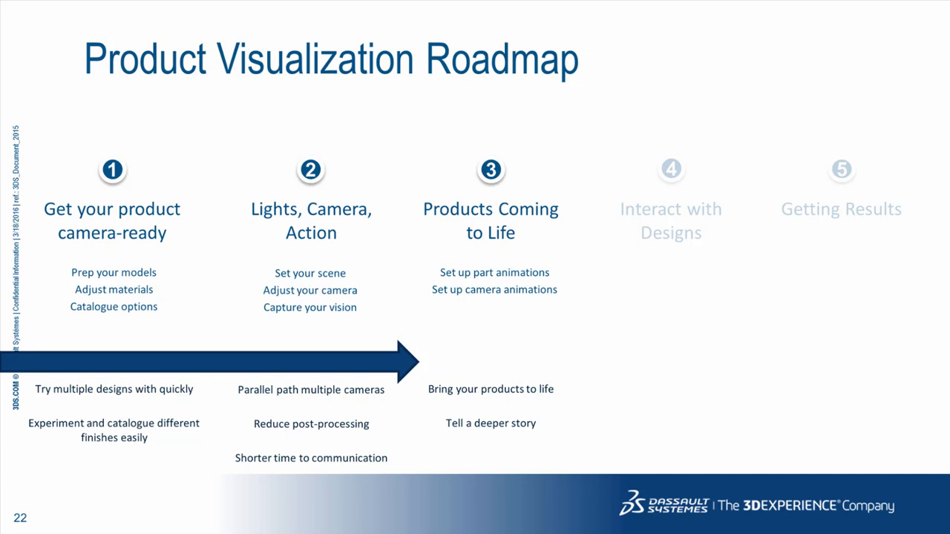
key(Right)
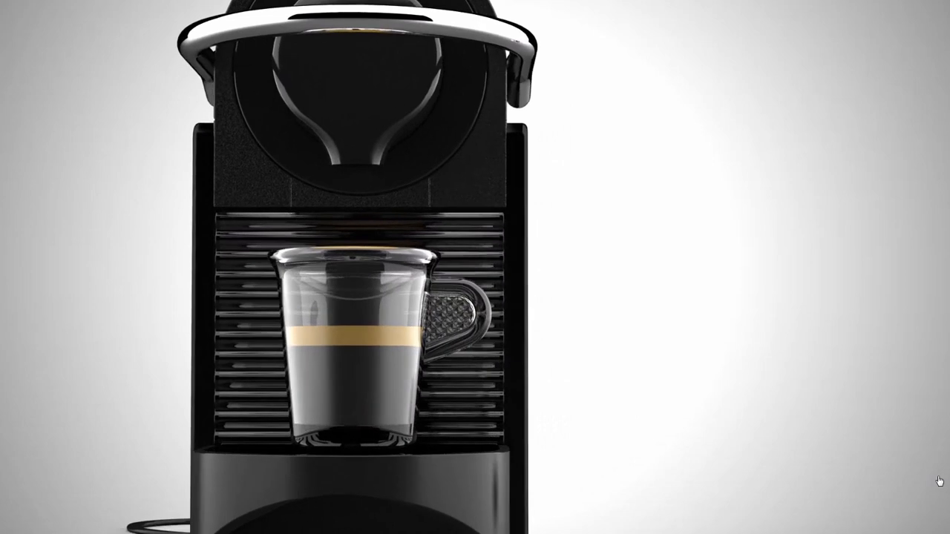
key(Right)
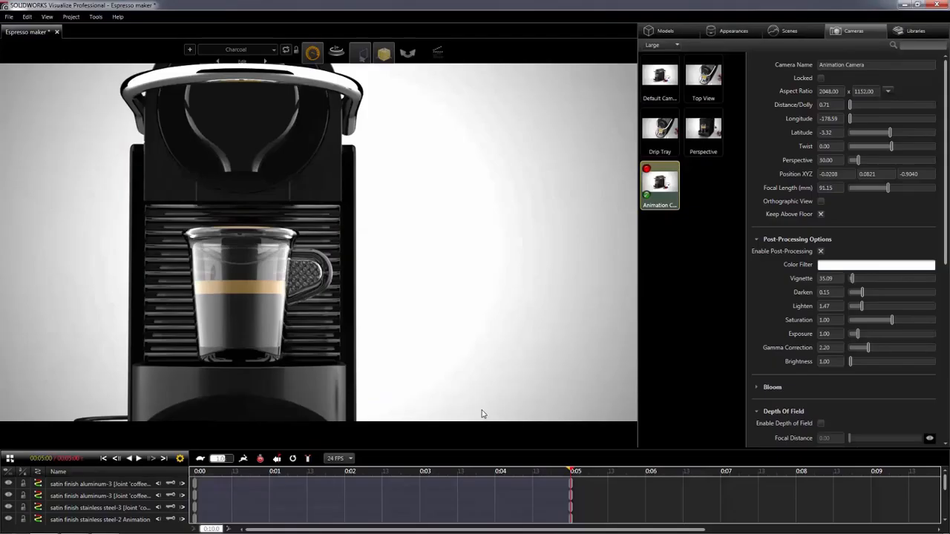
- Activate the Default Camera, return the playhead to 0:00, duplicate the camera, activate the copy and name it VR
double_click(667, 77)
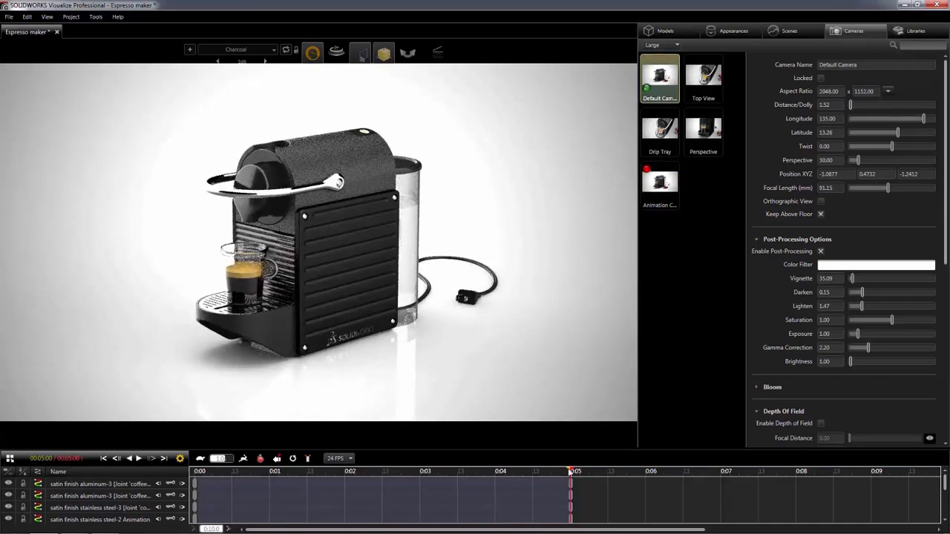
drag(562, 473, 185, 461)
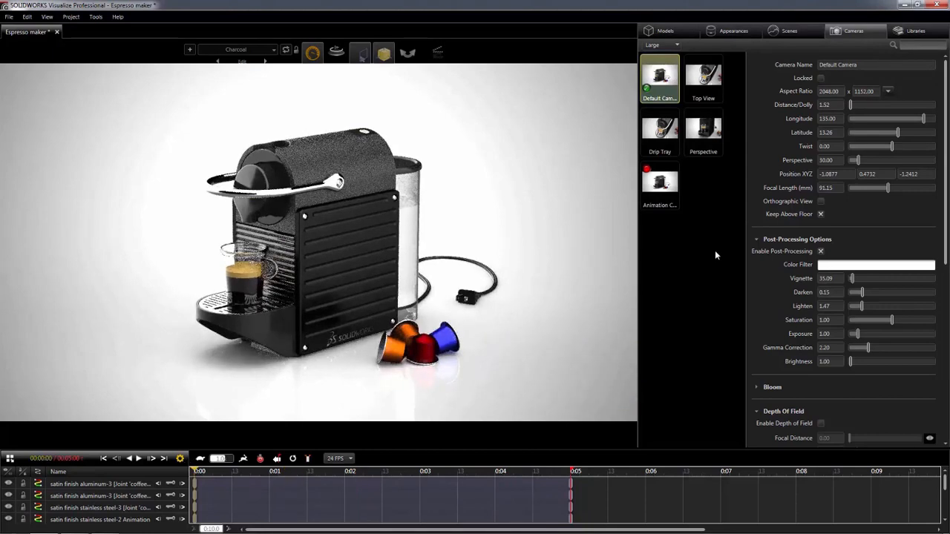
key(ctrl+v)
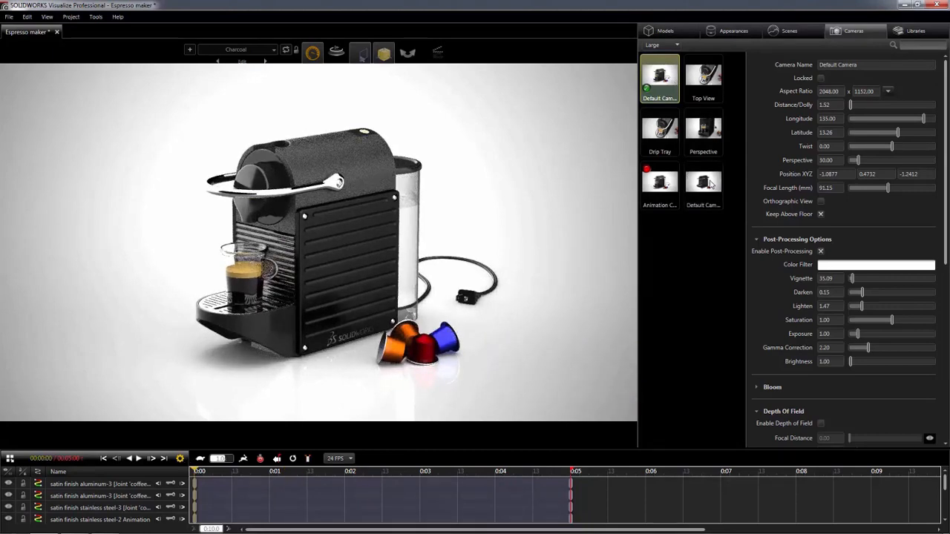
double_click(711, 193)
drag(861, 66, 823, 65)
text(VR)
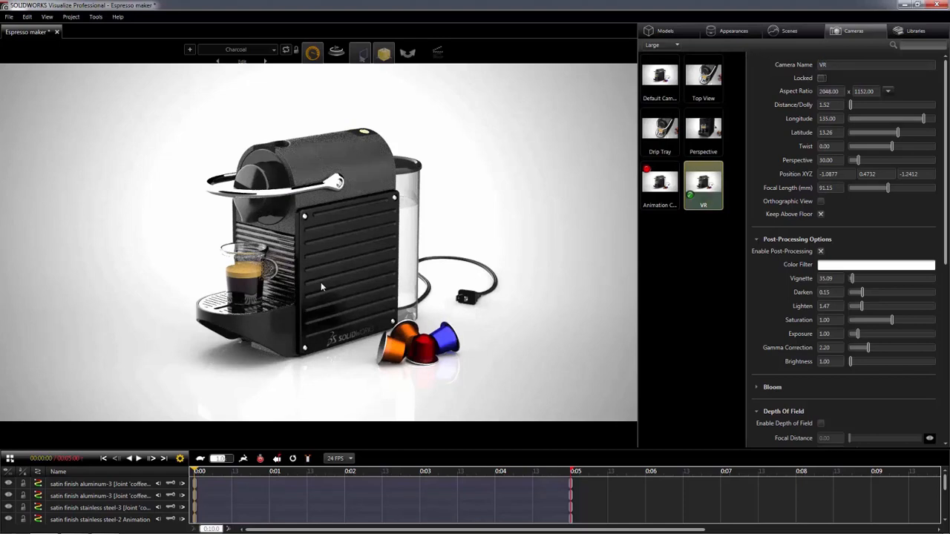
- Orbit the VR camera slightly, set the render output mode to VR and send the job to the render queue
drag(322, 291, 324, 264)
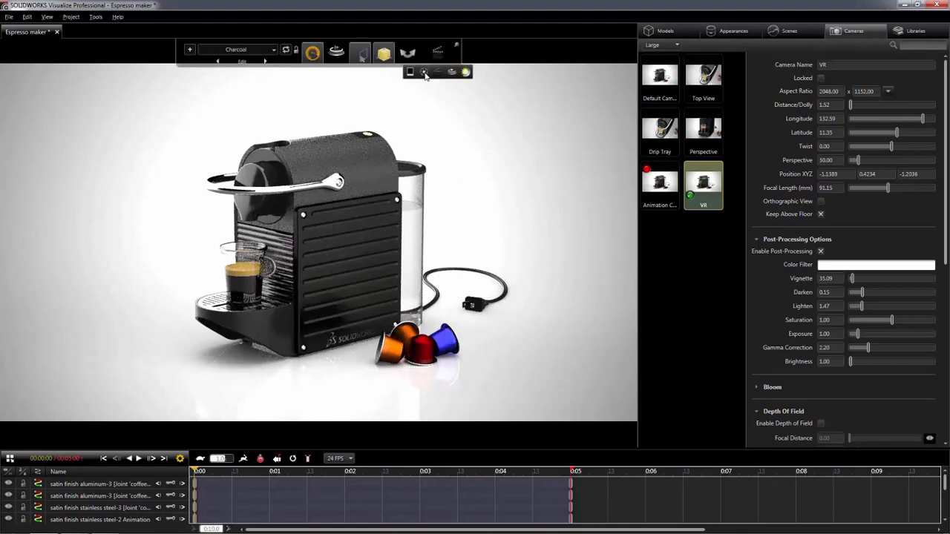
click(425, 72)
click(425, 73)
click(466, 209)
click(465, 250)
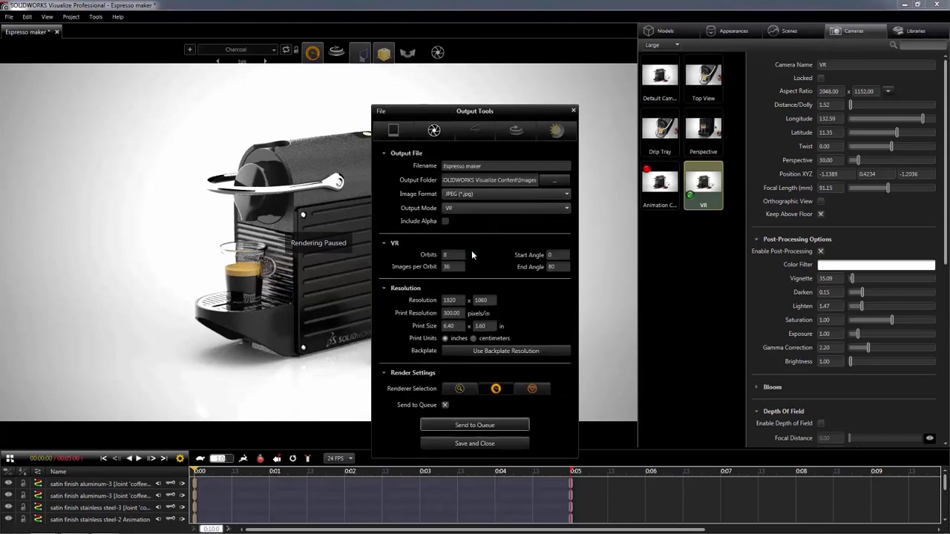
click(484, 426)
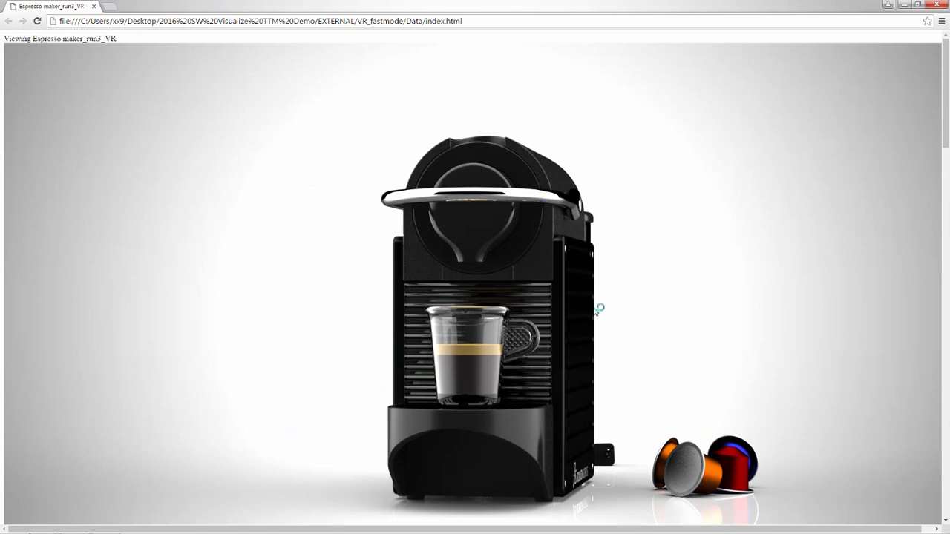
- Rotate the espresso maker back and forth in the rendered VR page in the web browser to examine it from several sides
drag(603, 307, 345, 341)
drag(265, 343, 513, 374)
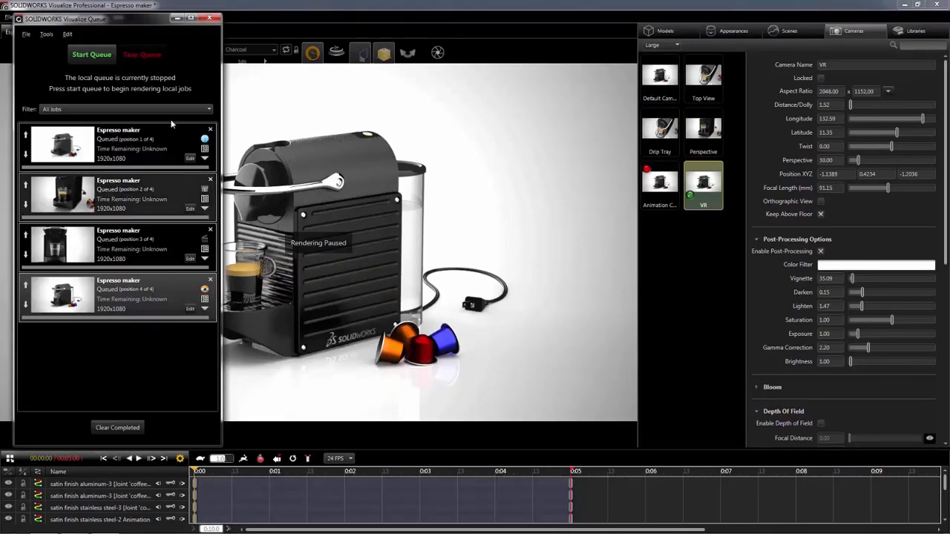
- Switch to SOLIDWORKS Visualize Queue and start rendering the queued espresso maker jobs
click(92, 54)
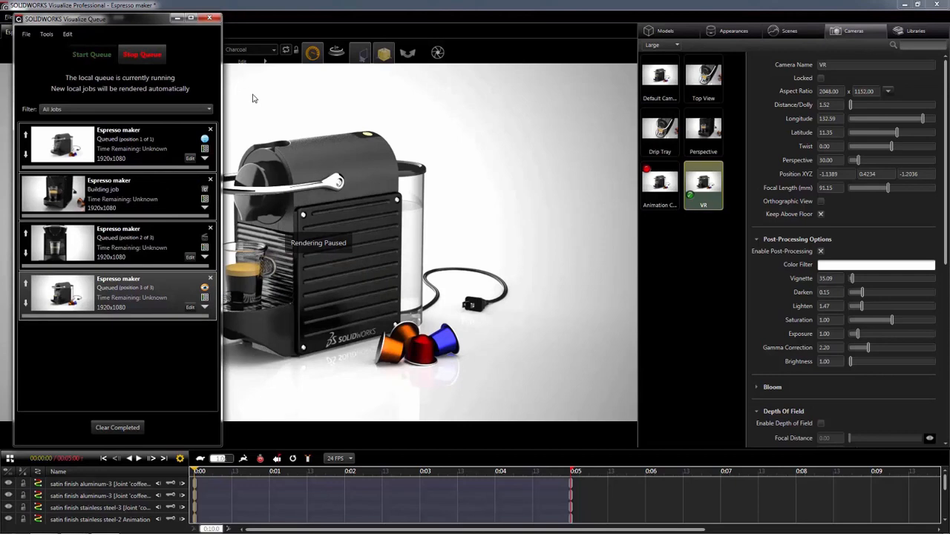